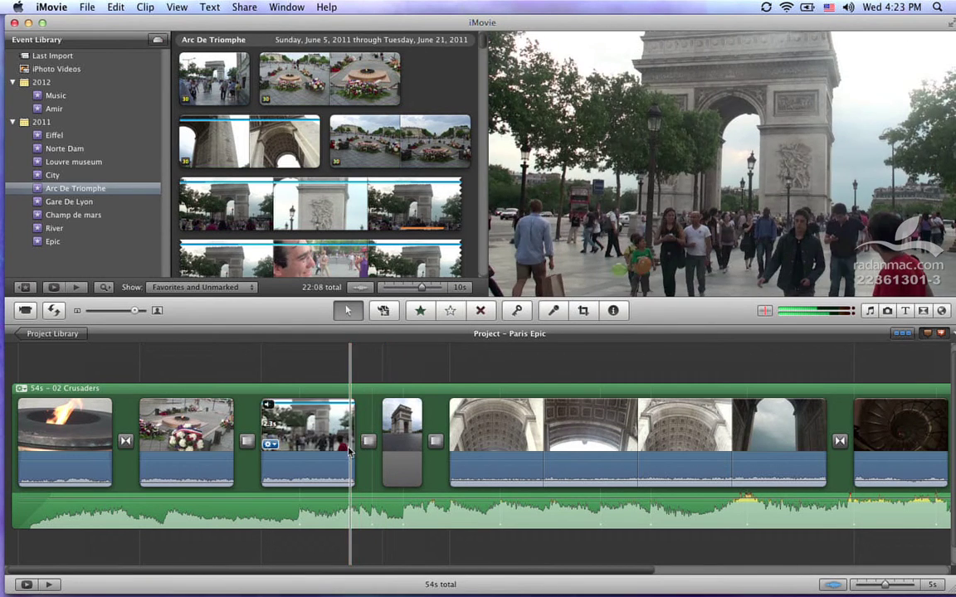
Play back the Arc de Triomphe crowd clip and the neighbouring project shots to compare their look.
key("space")
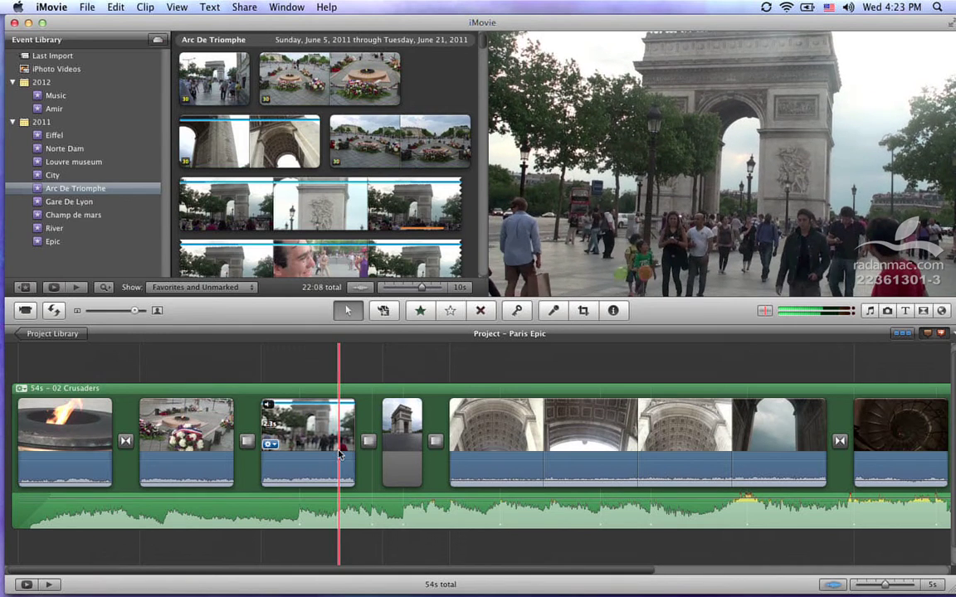
key("space")
key("space")
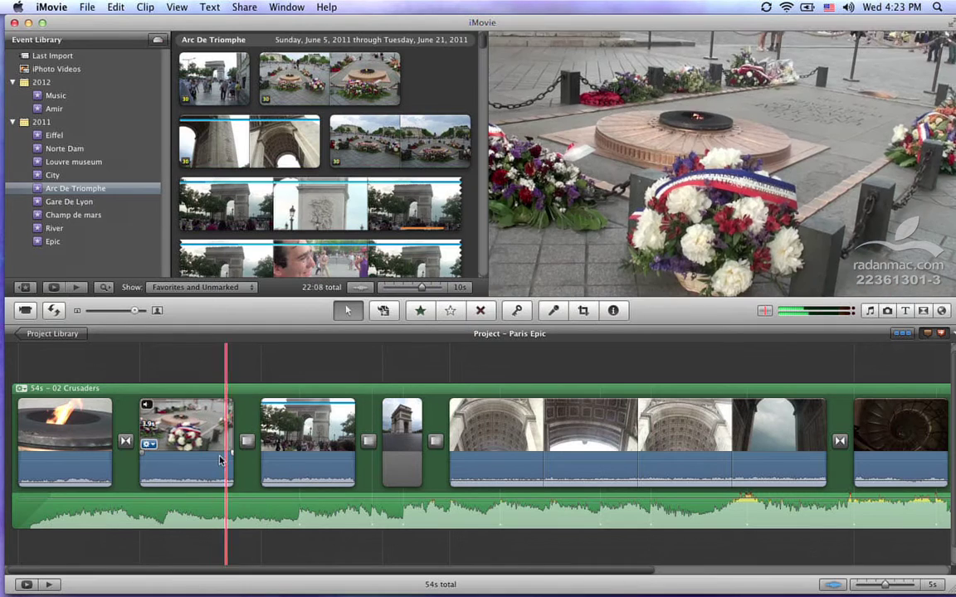
Examine the clip and video adjustments of the flower memorial clip, and close the inspector without changing anything.
left_click(149, 444)
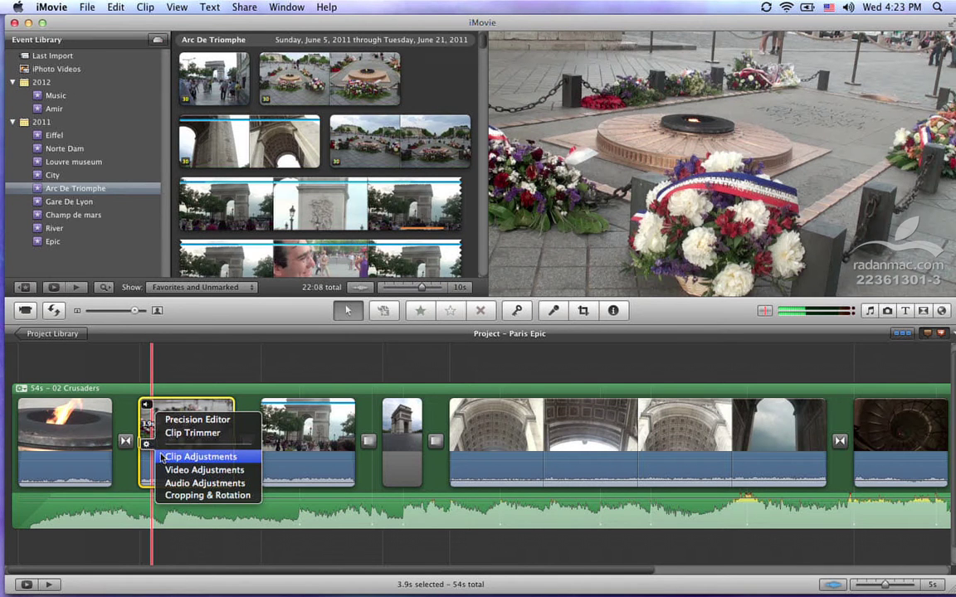
left_click(161, 457)
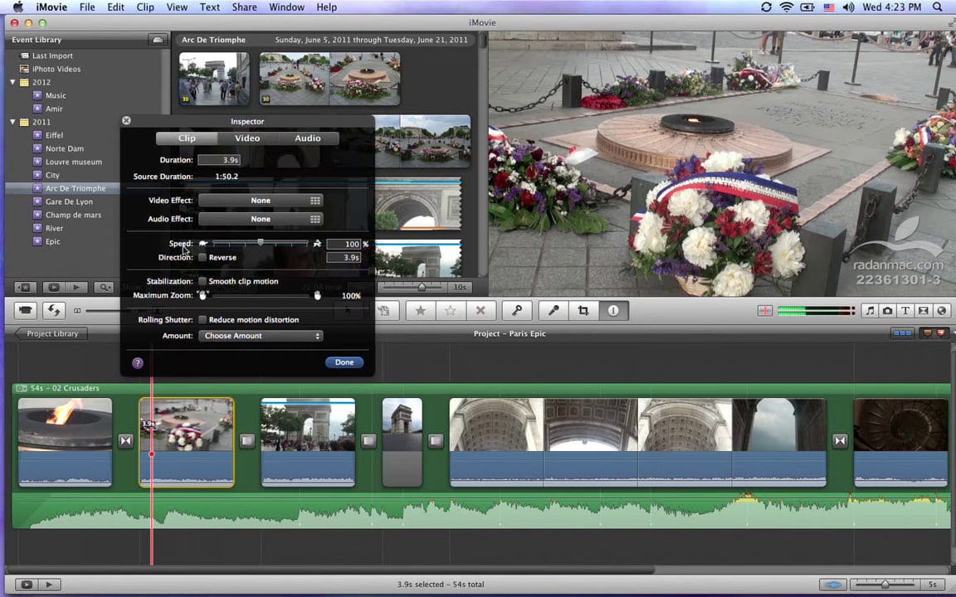
left_click_drag(219, 122, 278, 92)
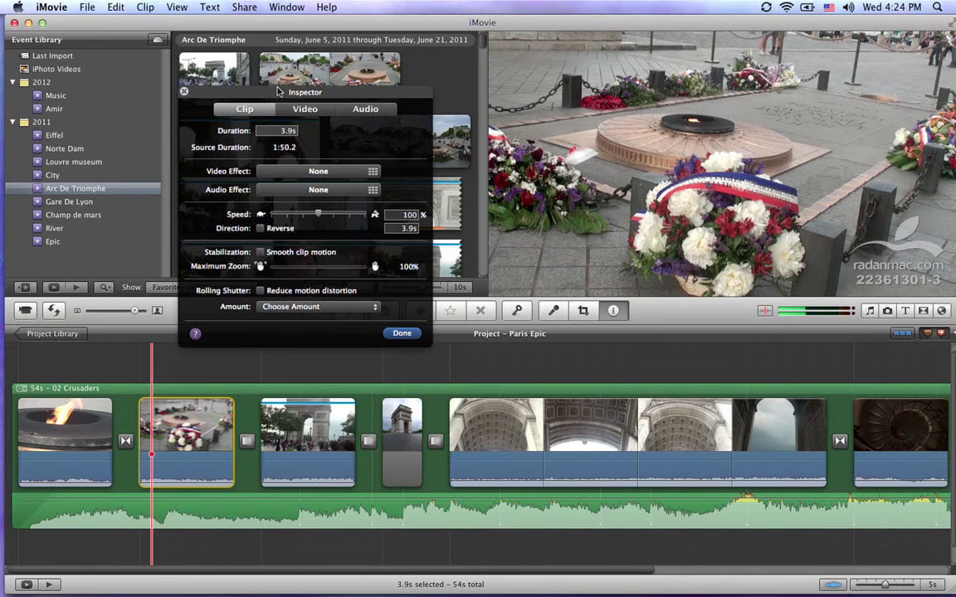
left_click(297, 111)
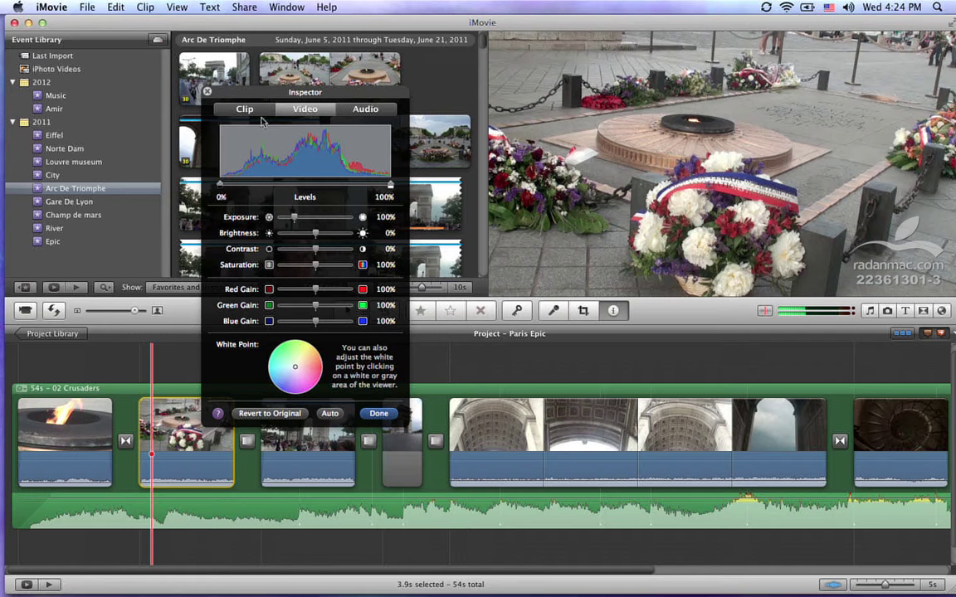
left_click_drag(268, 98, 191, 49)
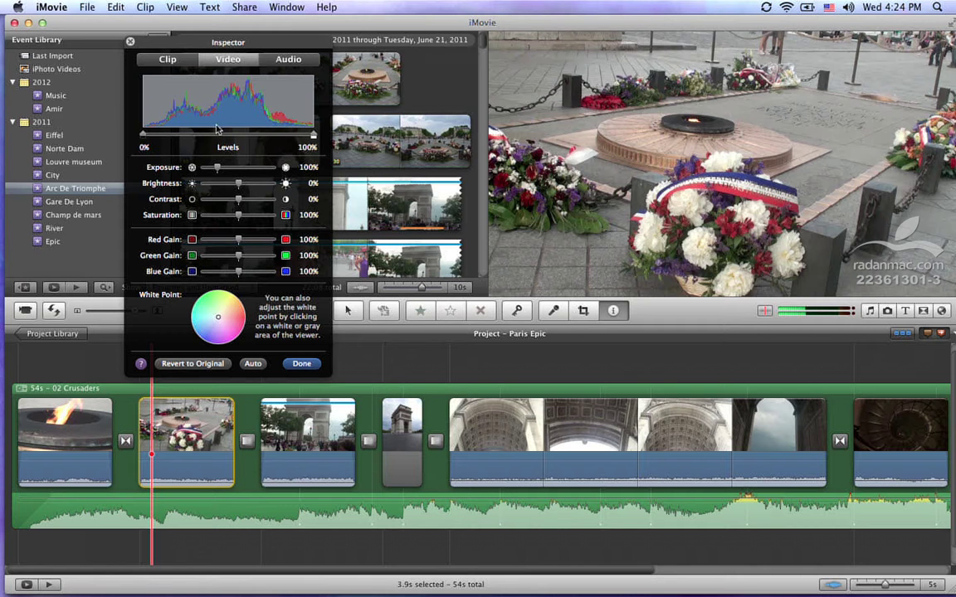
left_click(280, 393)
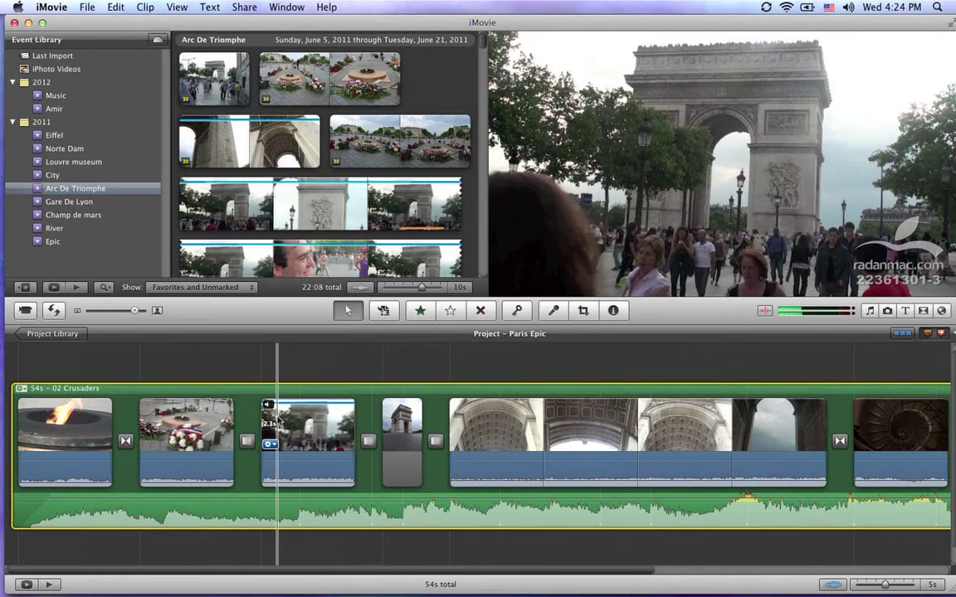
Open the video adjustments of the Arc de Triomphe crowd clip in the project.
left_click(280, 421)
left_click(267, 444)
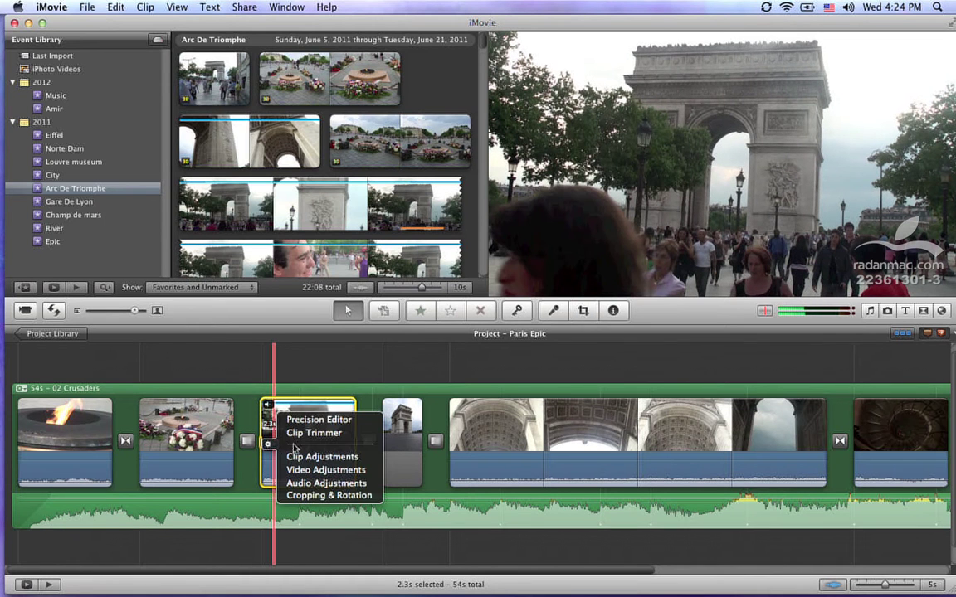
left_click(307, 469)
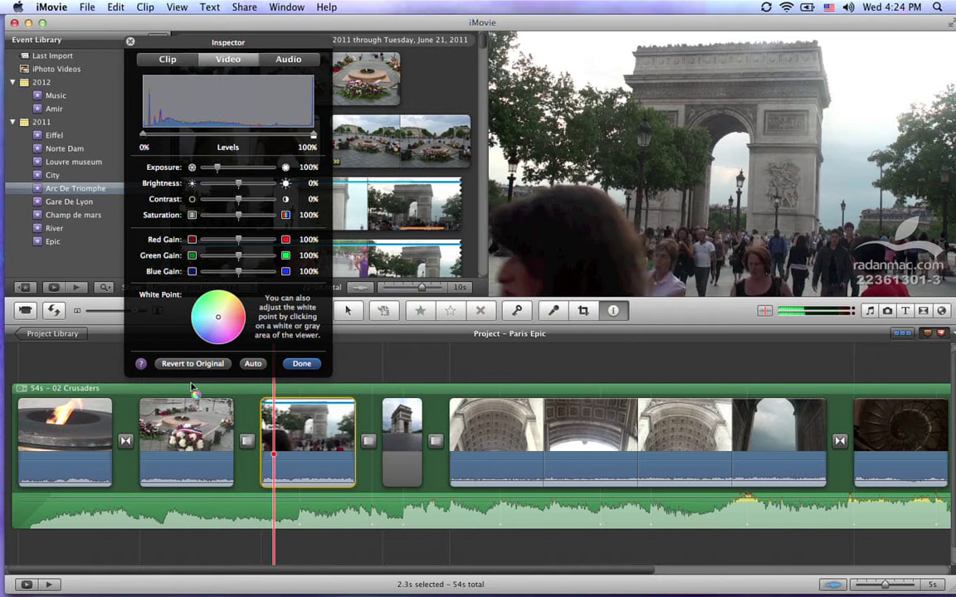
Compare the crowd clip's histogram with its neighbours' and set the crowd clip's black level to 2%.
left_click(180, 412)
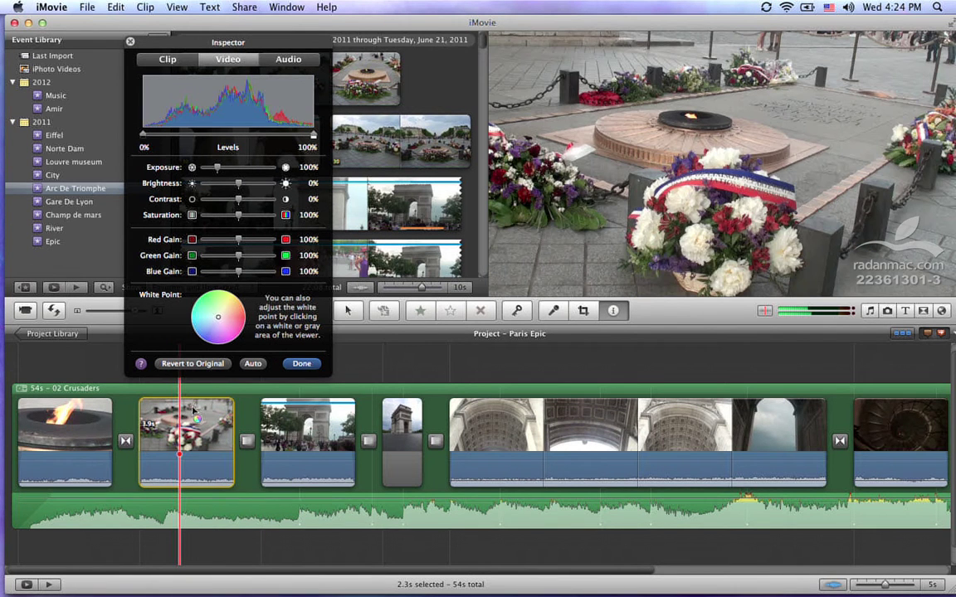
left_click(282, 419)
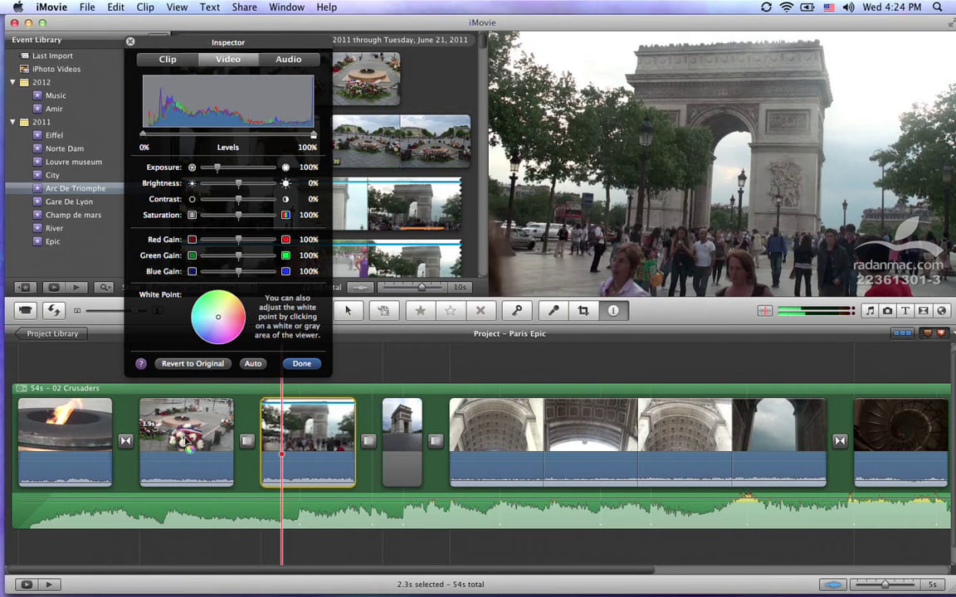
left_click(395, 424)
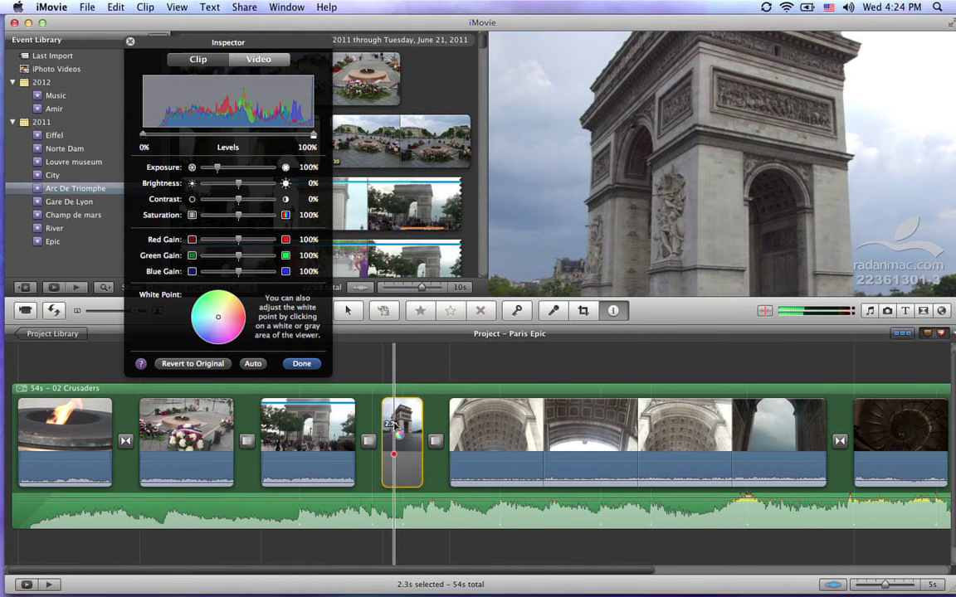
left_click(308, 414)
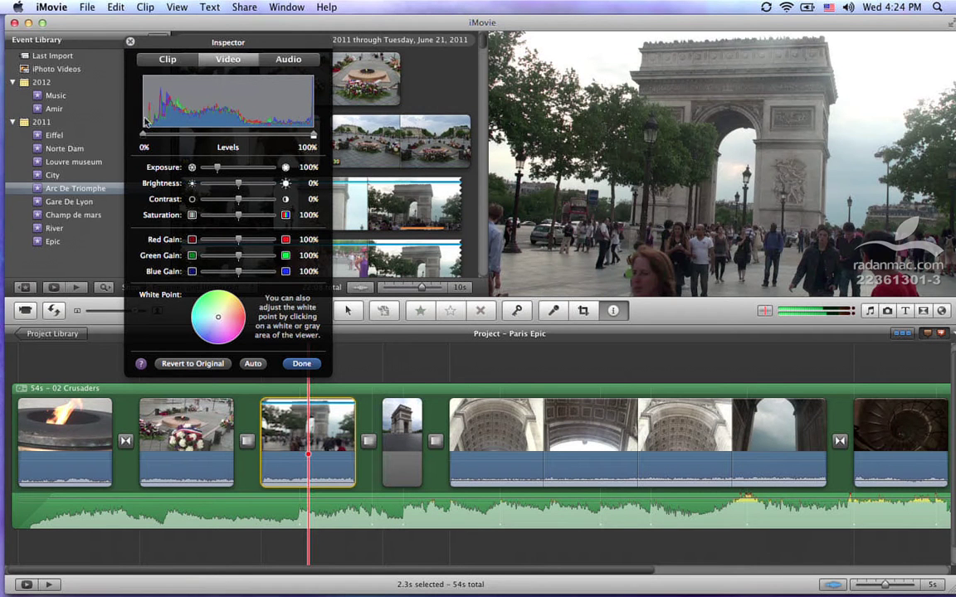
left_click_drag(144, 142, 145, 142)
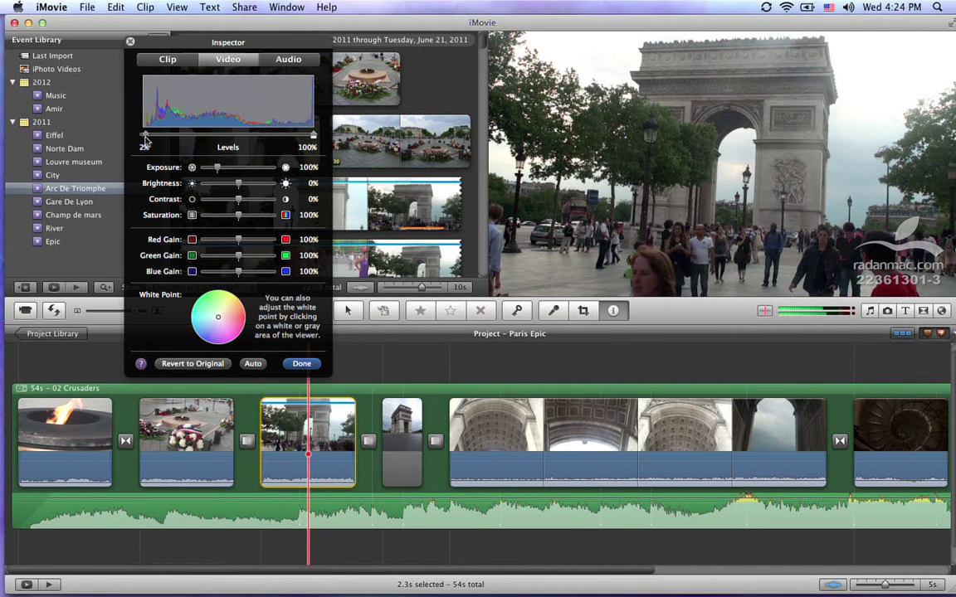
Try a 5% black level on the Arc de Triomphe still photo, compare it with the crowd clip, and reset it to 0%.
left_click(393, 440)
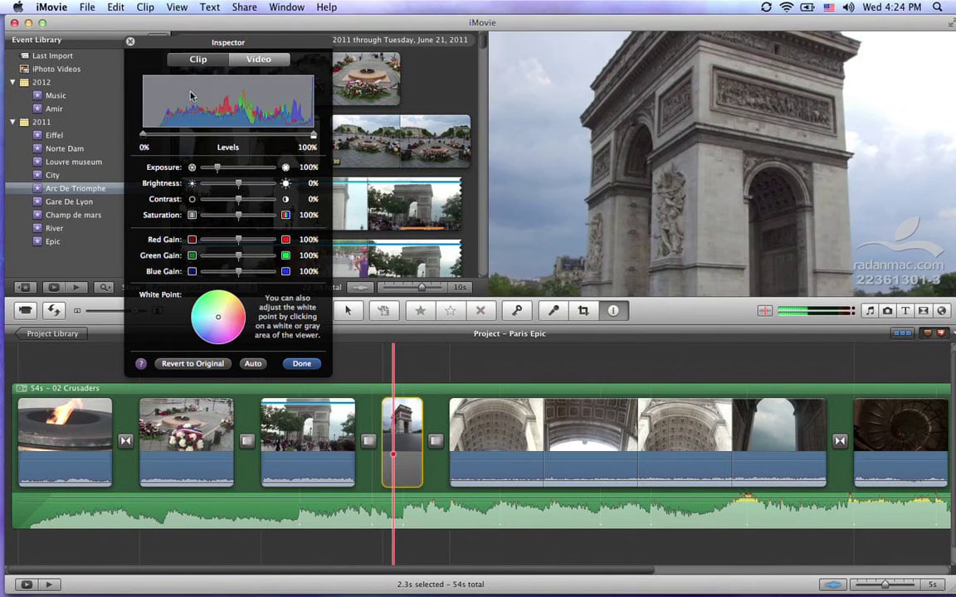
mouse_move(142, 135)
left_mouse_down()
mouse_move(131, 136)
mouse_move(151, 136)
left_mouse_up()
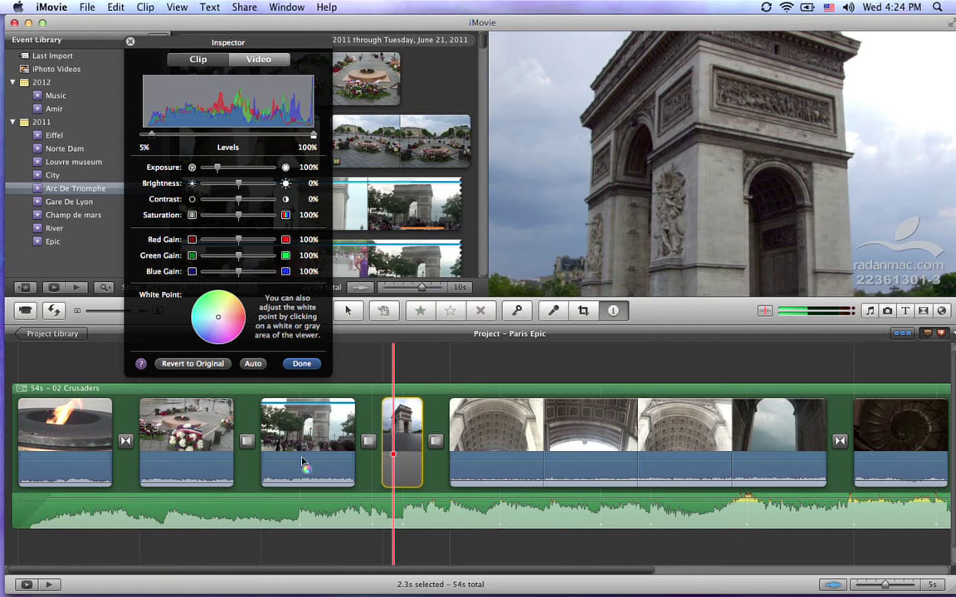
left_click(324, 419)
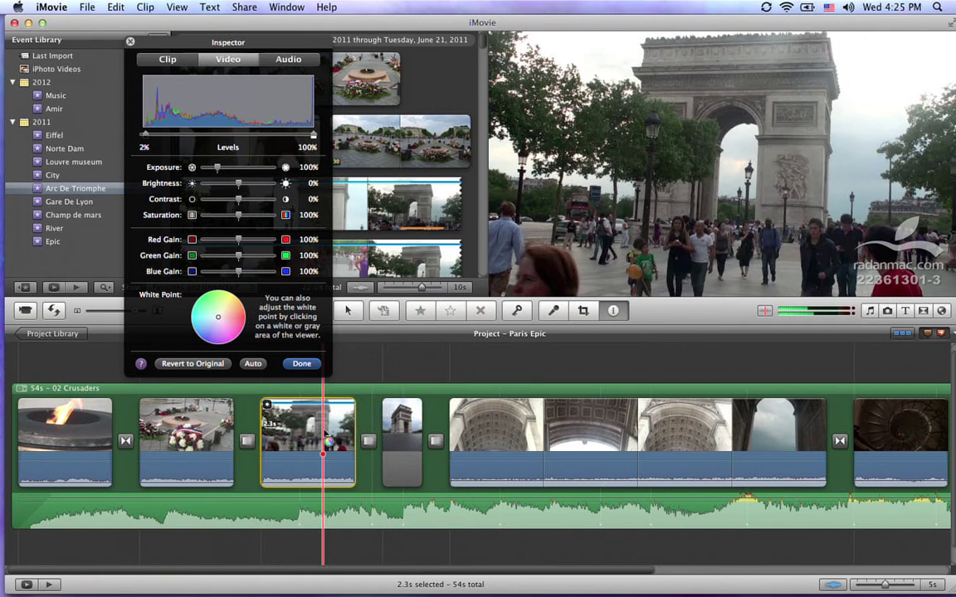
left_click(405, 427)
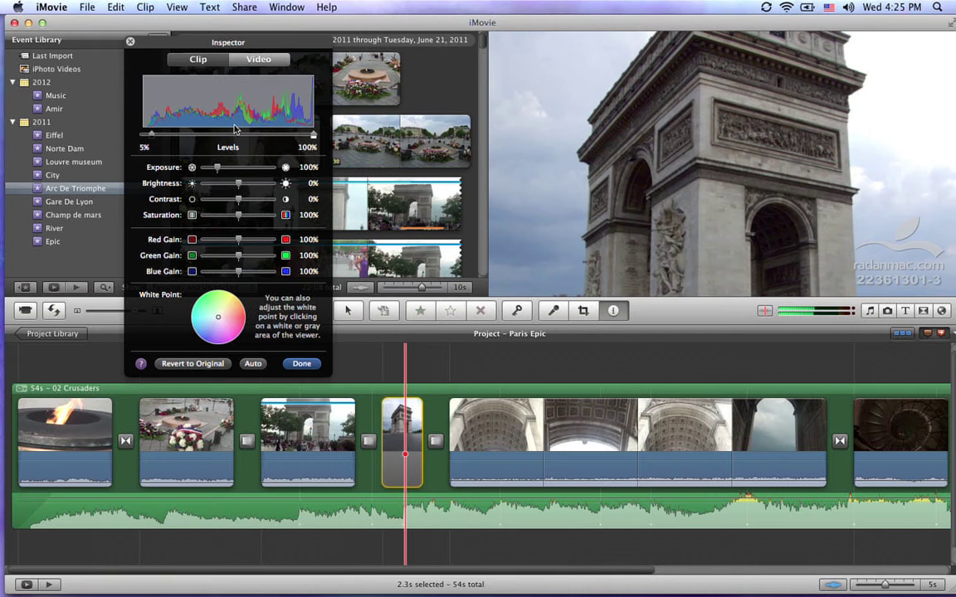
left_click_drag(149, 137, 137, 140)
Compare the crowd clip with the Arc de Triomphe still photo and try an exposure of 113% on the photo.
left_click(325, 425)
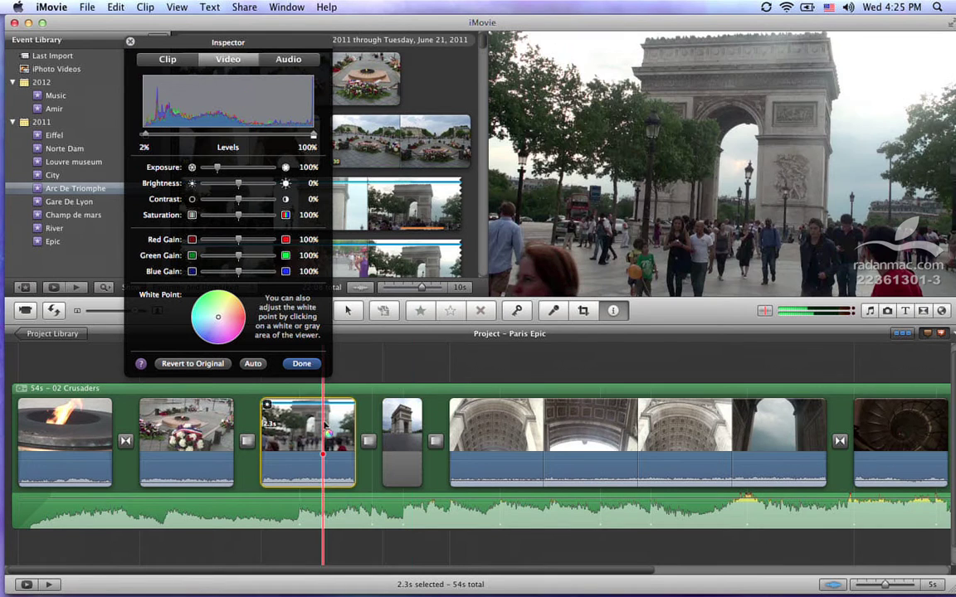
left_click(400, 427)
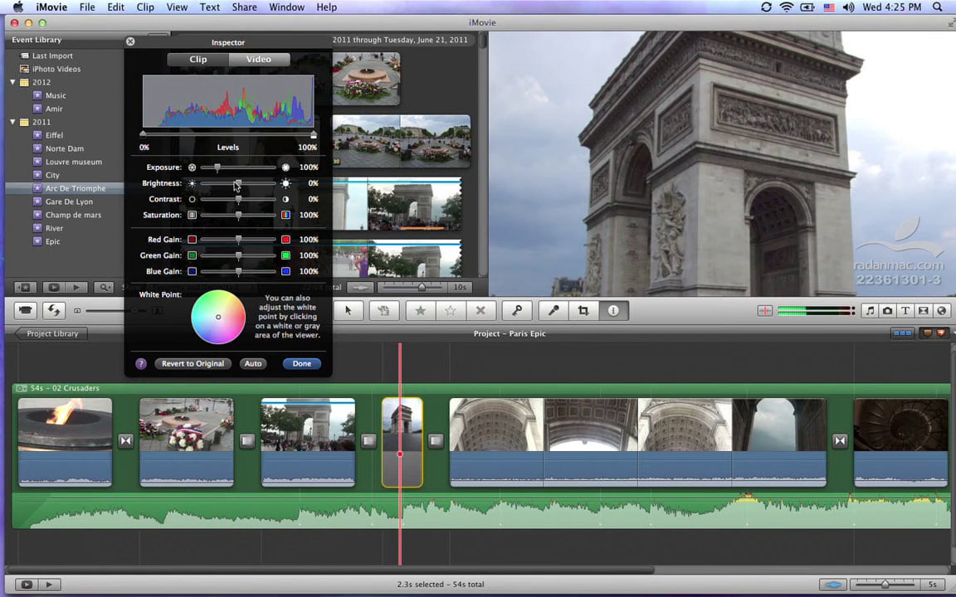
left_click(309, 423)
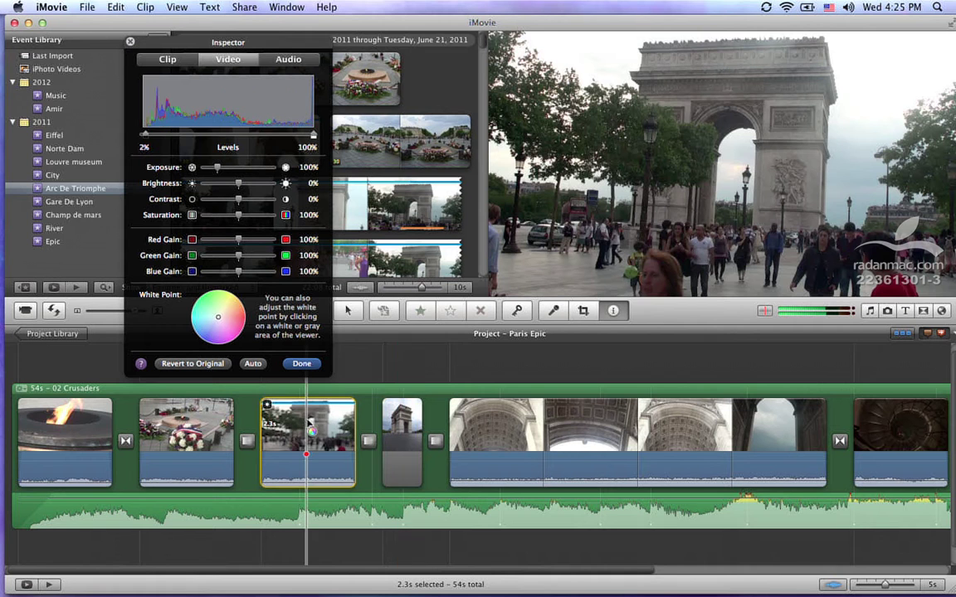
left_click(390, 423)
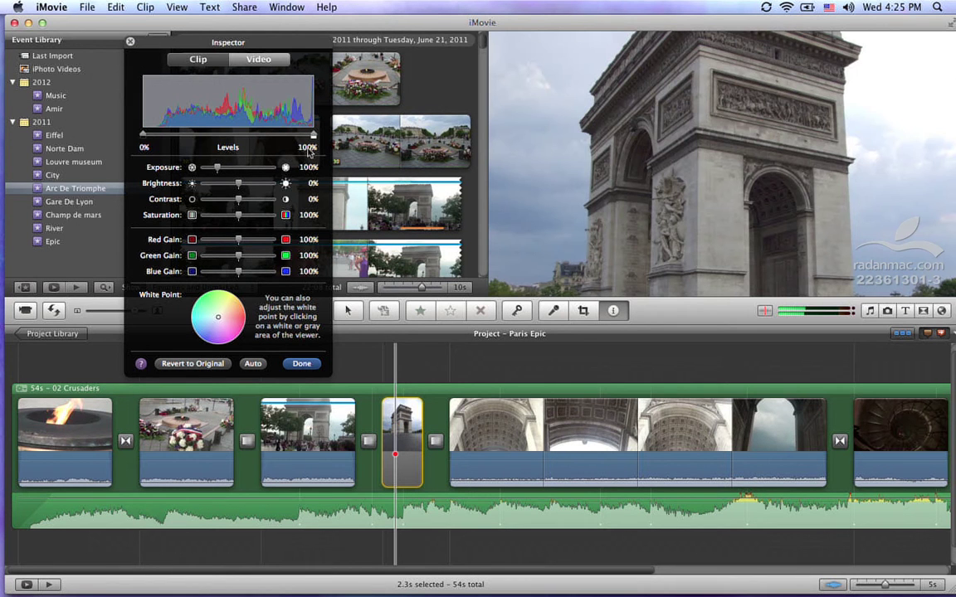
left_click_drag(224, 166, 221, 169)
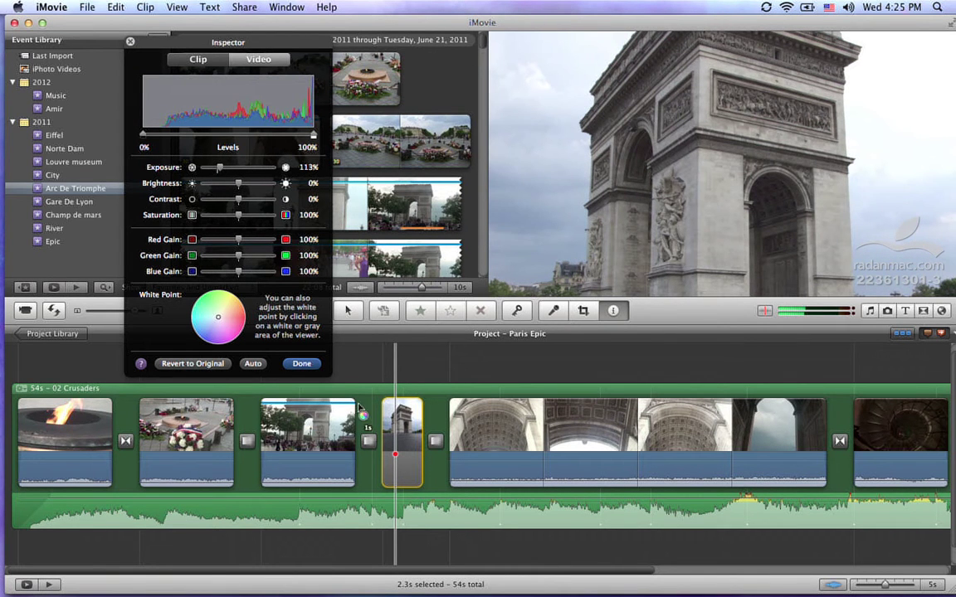
left_click(336, 437)
left_click(395, 444)
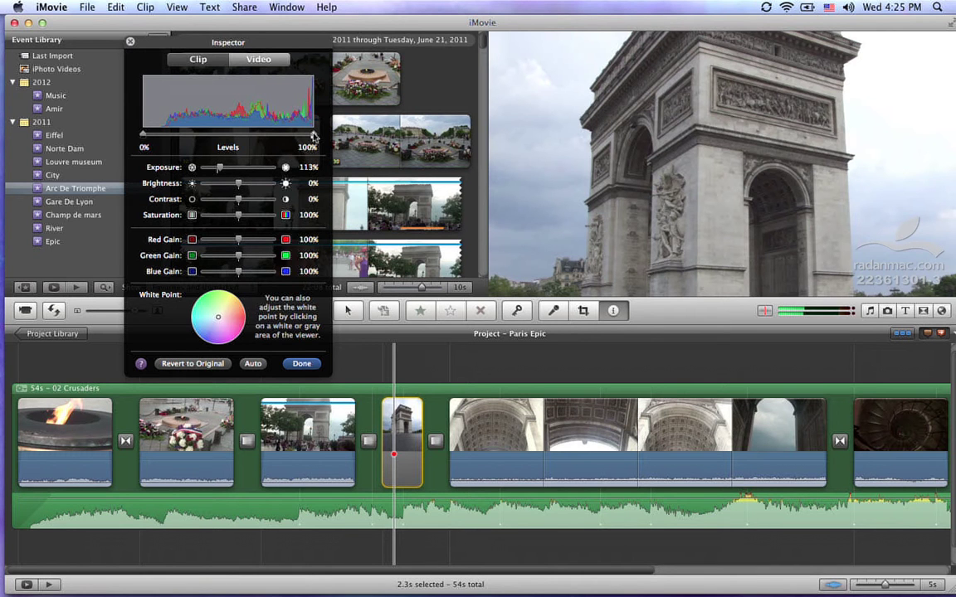
Try shifting the still photo's white and black levels, and restore them to 100% and 0%.
left_click_drag(314, 138, 253, 142)
key("cmd+z")
left_click_drag(144, 138, 117, 133)
mouse_move(314, 136)
left_mouse_down()
mouse_move(301, 137)
mouse_move(314, 137)
left_mouse_up()
mouse_move(144, 138)
left_mouse_down()
mouse_move(177, 136)
mouse_move(126, 141)
left_mouse_up()
Set the still photo's exposure to 75% and its white level to 85%.
mouse_move(220, 169)
left_mouse_down()
mouse_move(231, 170)
mouse_move(212, 169)
left_mouse_up()
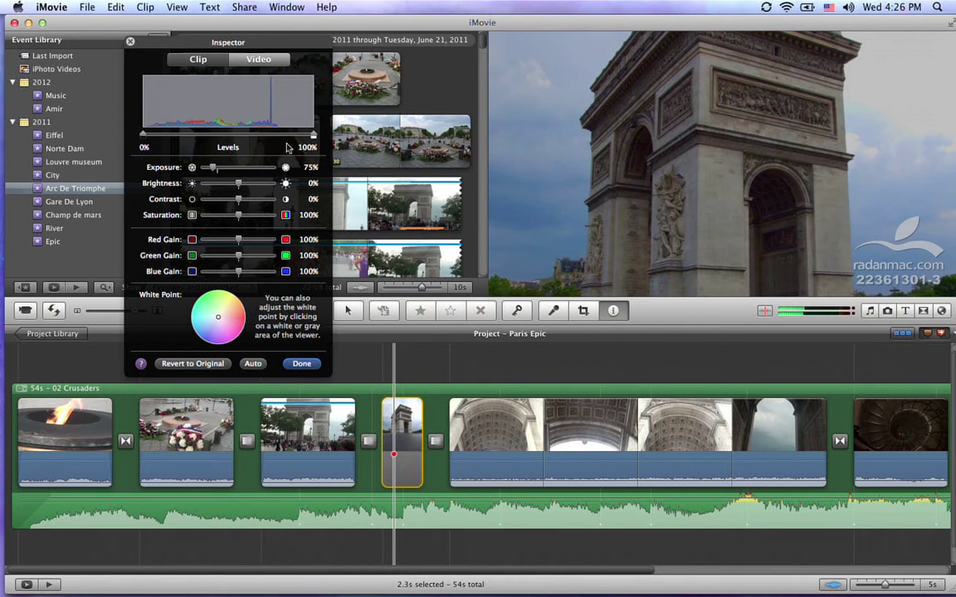
left_click_drag(313, 138, 287, 138)
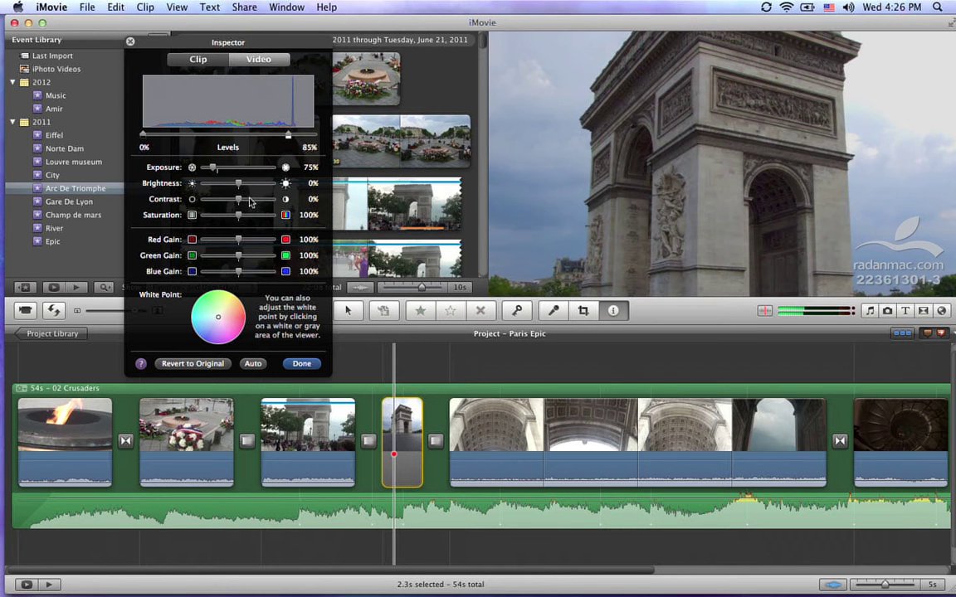
Lower the still photo's contrast to -31%, checking it against the crowd clip.
left_click_drag(240, 202, 234, 200)
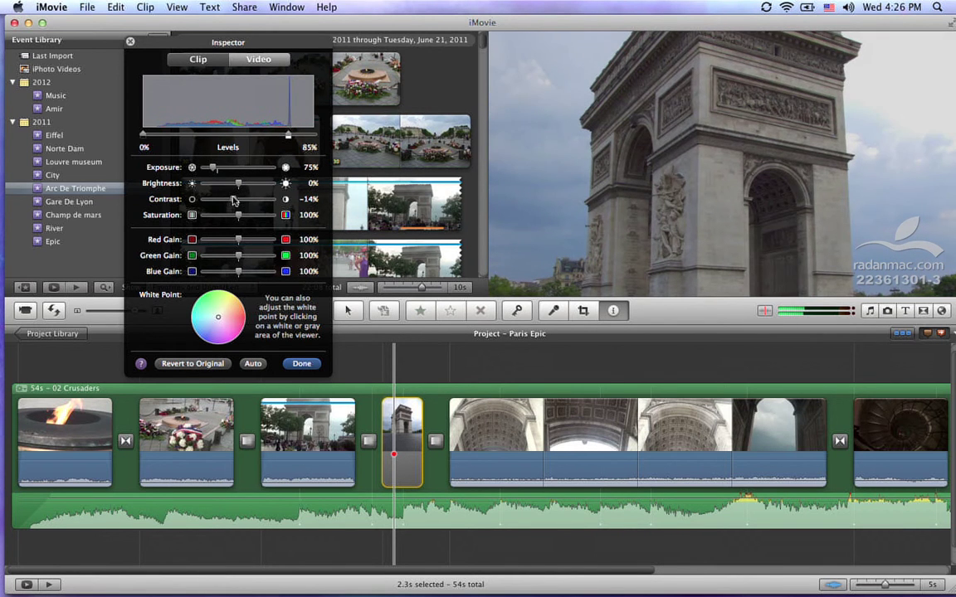
left_click(312, 413)
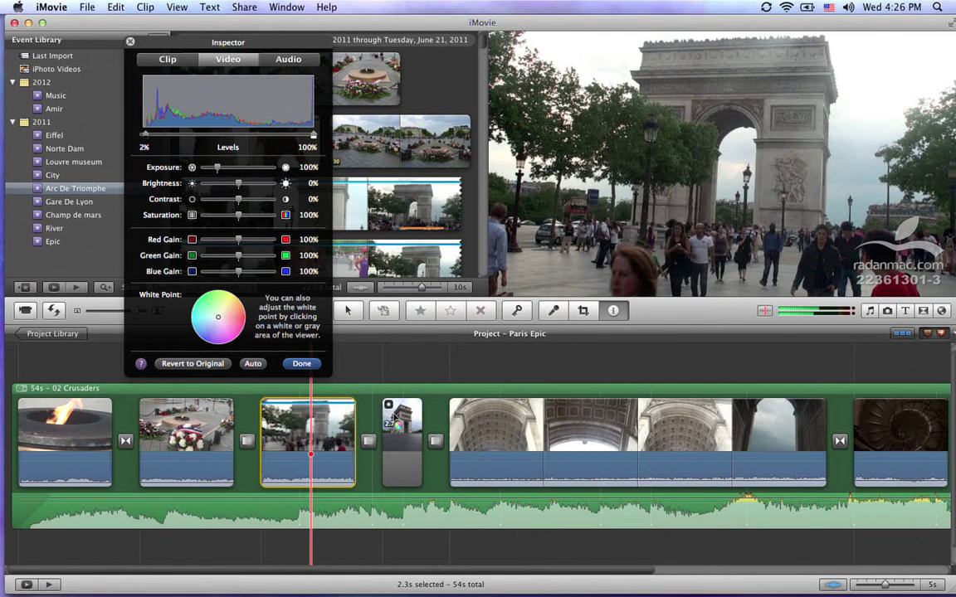
left_click(402, 428)
left_click_drag(231, 201, 239, 187)
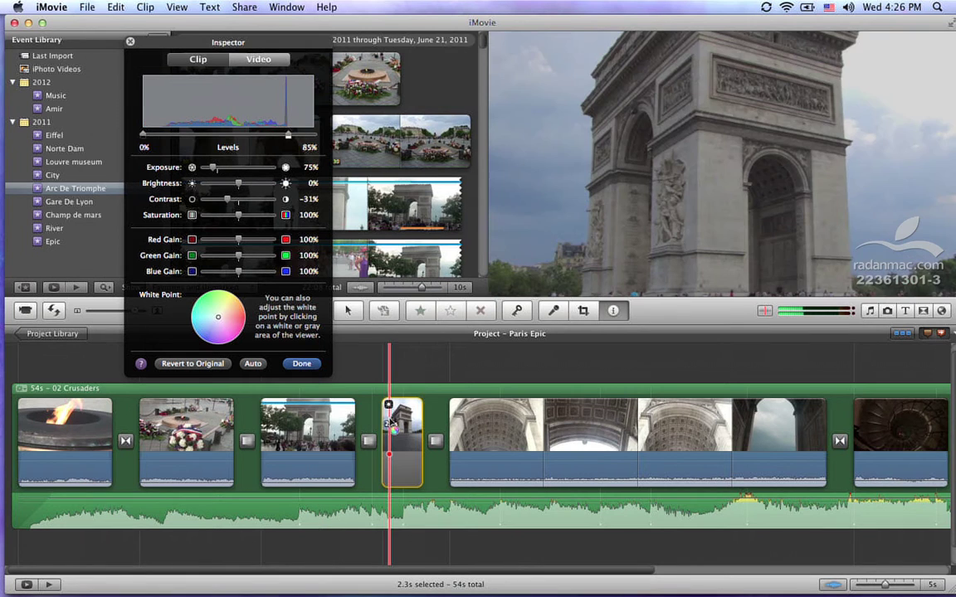
left_click(337, 425)
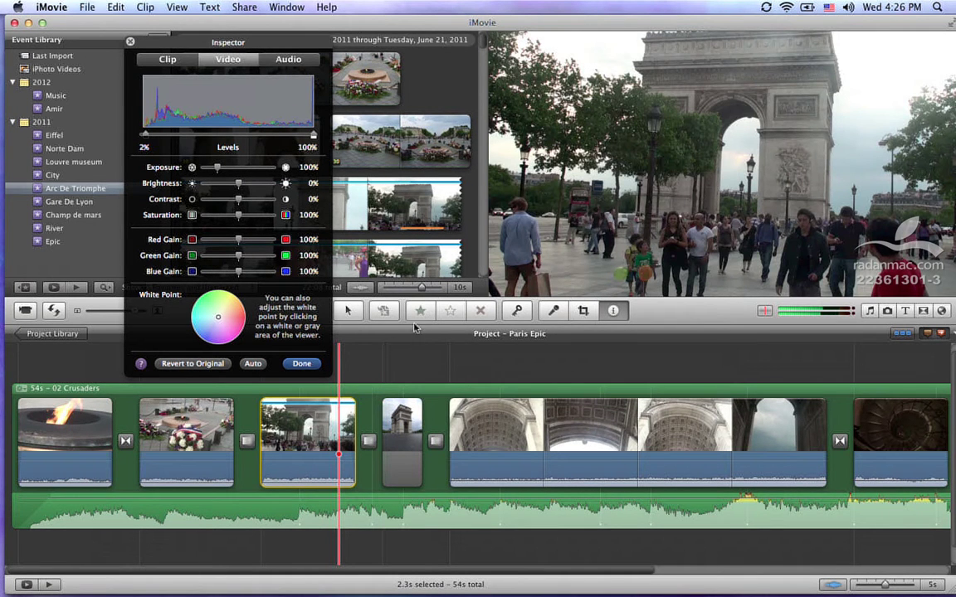
left_click(408, 448)
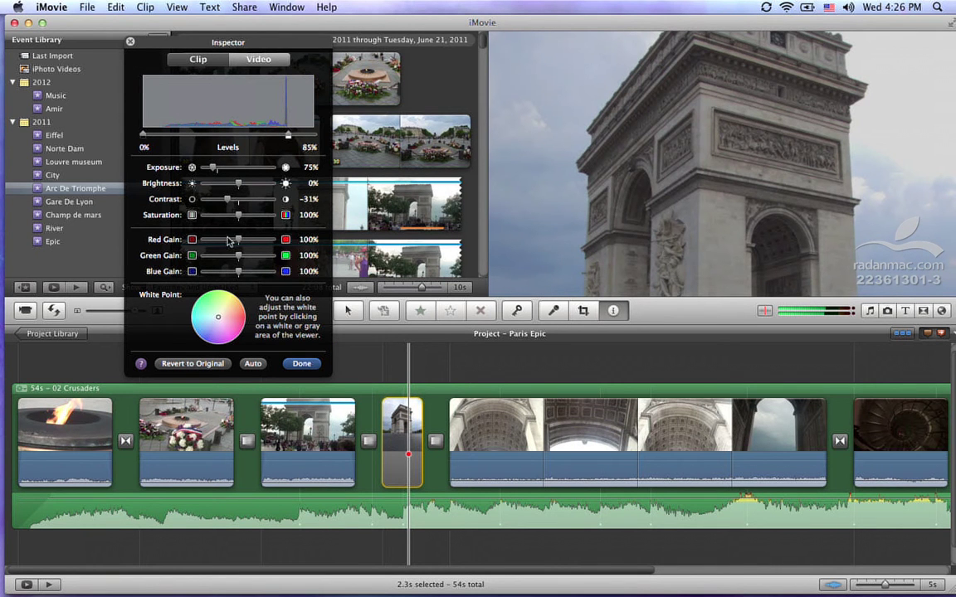
Try out the still photo's colour gains, including red gain at 0%, and return the red, green and blue gains to 100%.
mouse_move(240, 241)
left_mouse_down()
mouse_move(259, 242)
mouse_move(233, 241)
mouse_move(240, 259)
left_mouse_up()
mouse_move(239, 258)
left_mouse_down()
mouse_move(200, 266)
mouse_move(262, 266)
mouse_move(239, 267)
left_mouse_up()
left_click_drag(241, 240, 198, 242)
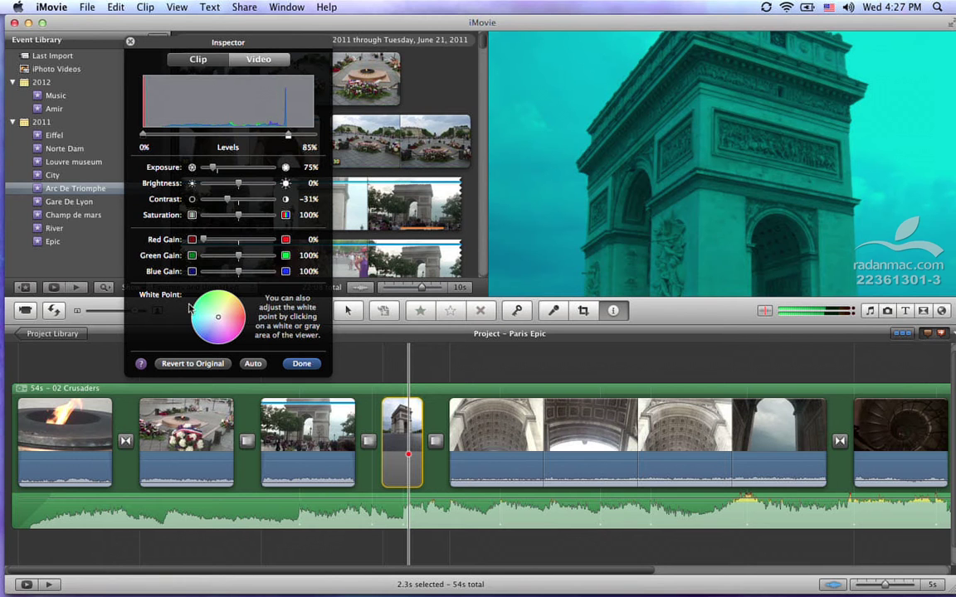
left_click_drag(203, 240, 238, 241)
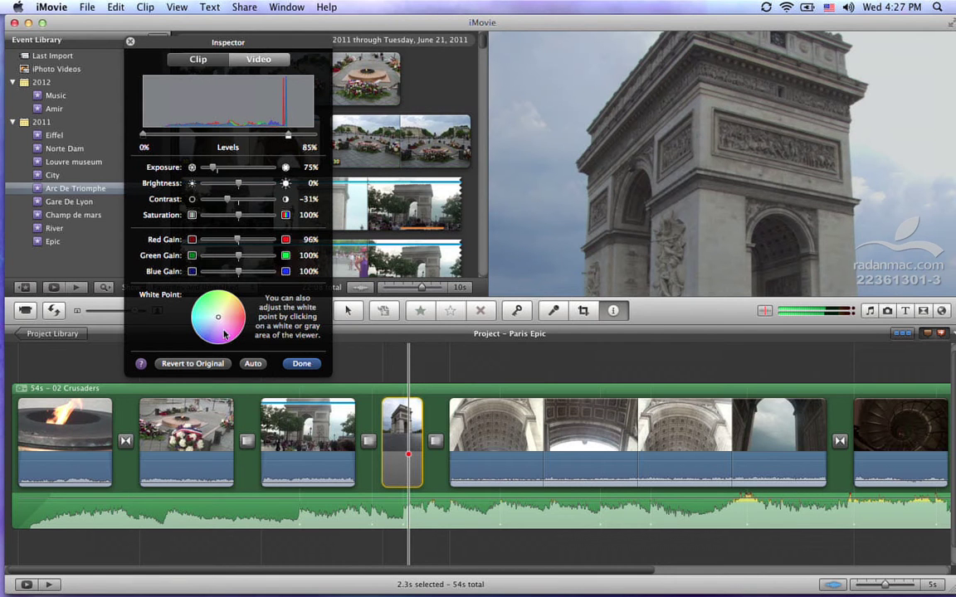
mouse_move(239, 272)
left_mouse_down()
mouse_move(274, 273)
mouse_move(195, 278)
mouse_move(238, 287)
left_mouse_up()
left_click_drag(237, 240, 238, 240)
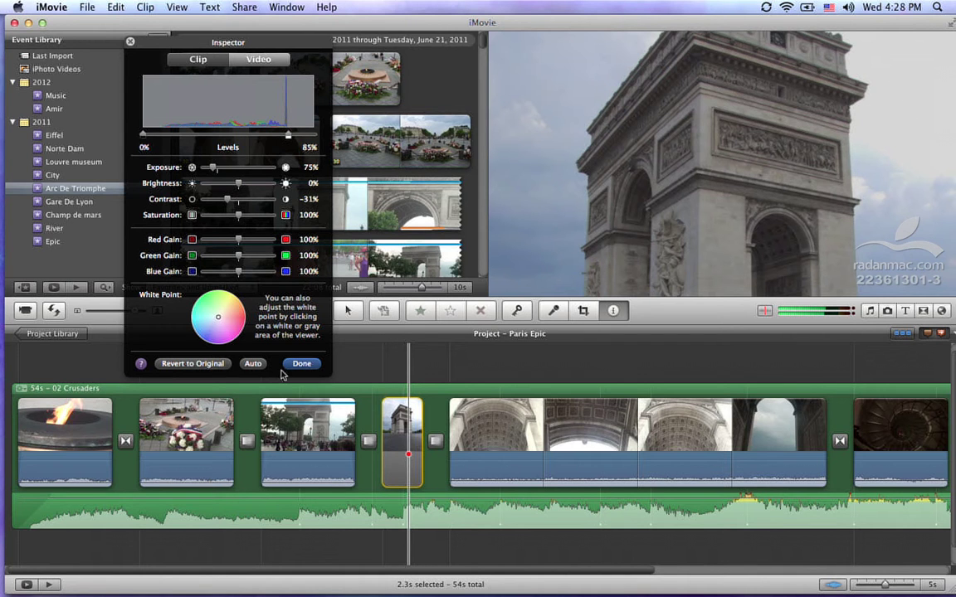
Try shifting the still photo's white point toward green, and return it to the neutral centre of the colour wheel.
mouse_move(221, 322)
left_mouse_down()
mouse_move(203, 299)
mouse_move(214, 311)
left_mouse_up()
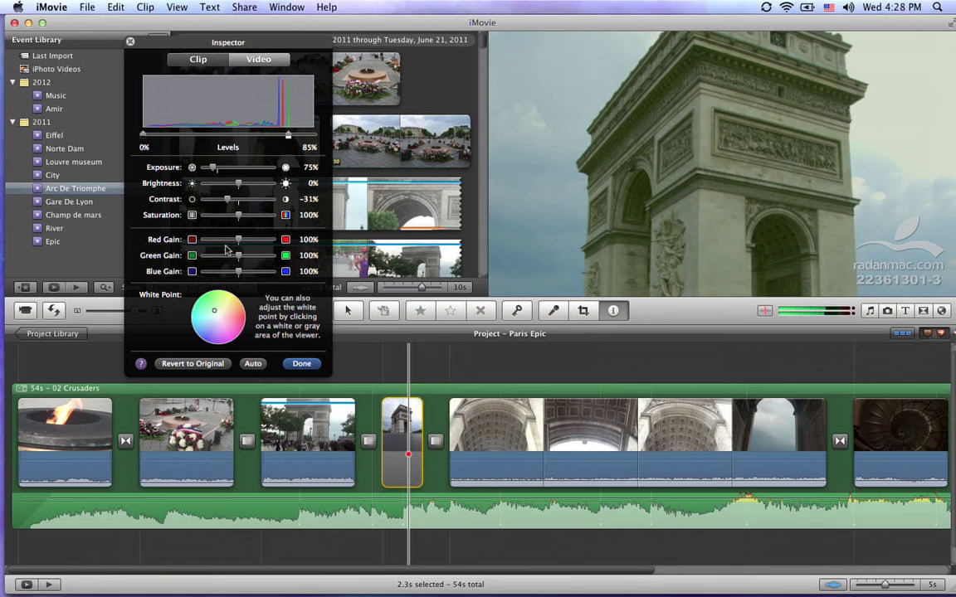
mouse_move(214, 311)
left_mouse_down()
mouse_move(192, 285)
mouse_move(231, 331)
mouse_move(202, 308)
mouse_move(218, 321)
left_mouse_up()
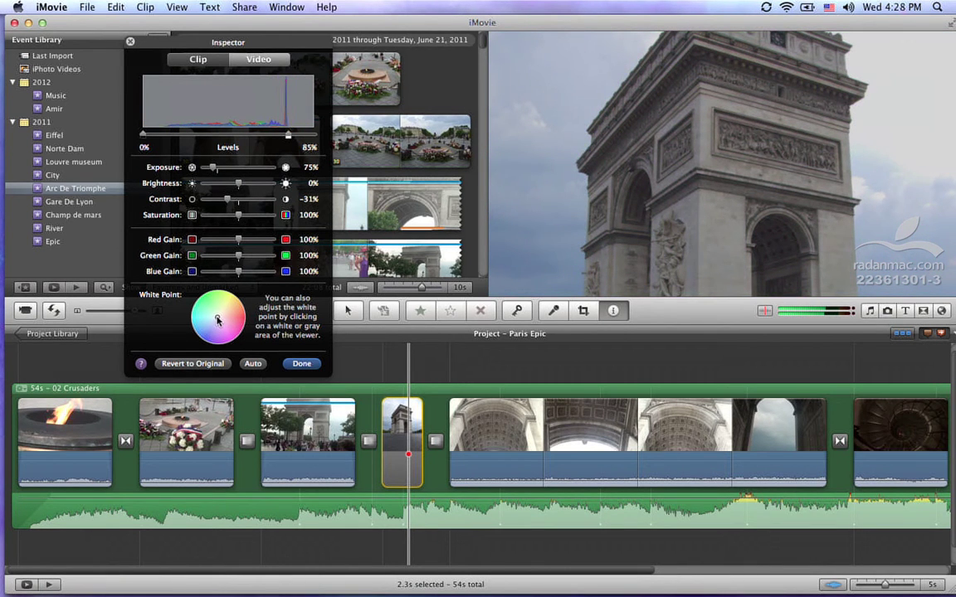
left_click_drag(218, 320, 219, 321)
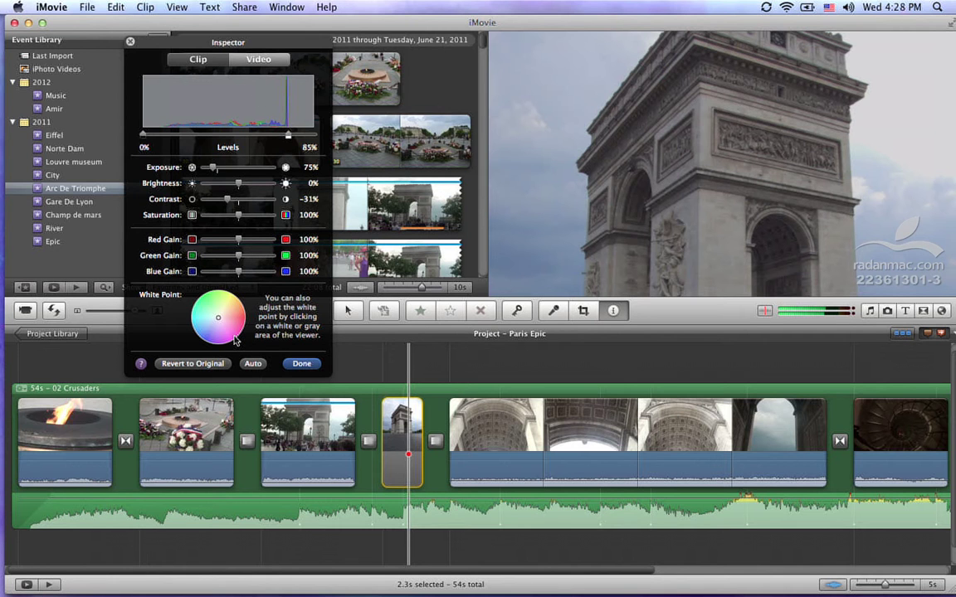
Revert the still photo's video adjustments to the original, also trying out the automatic correction and reverting it.
left_click(204, 365)
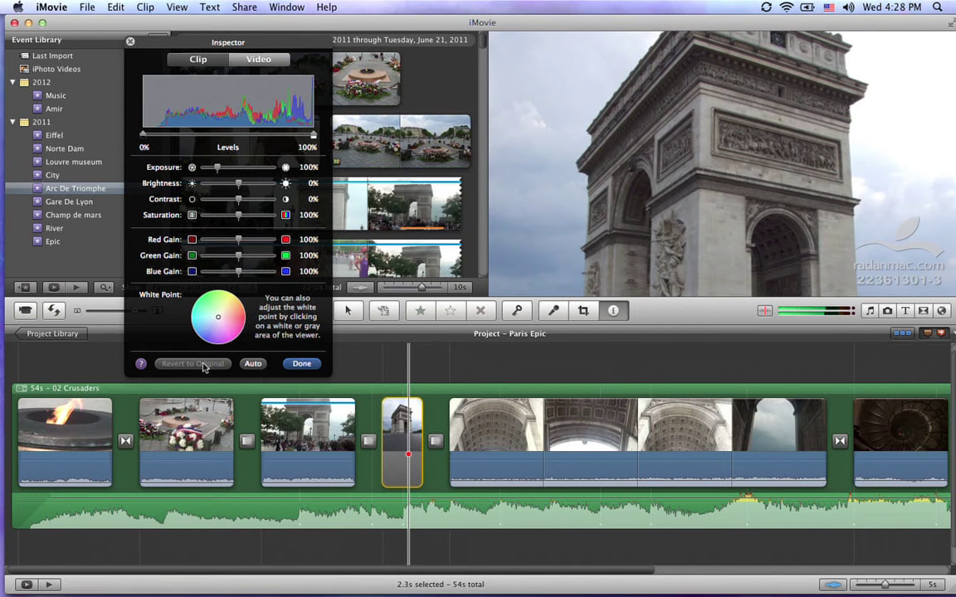
left_click(251, 364)
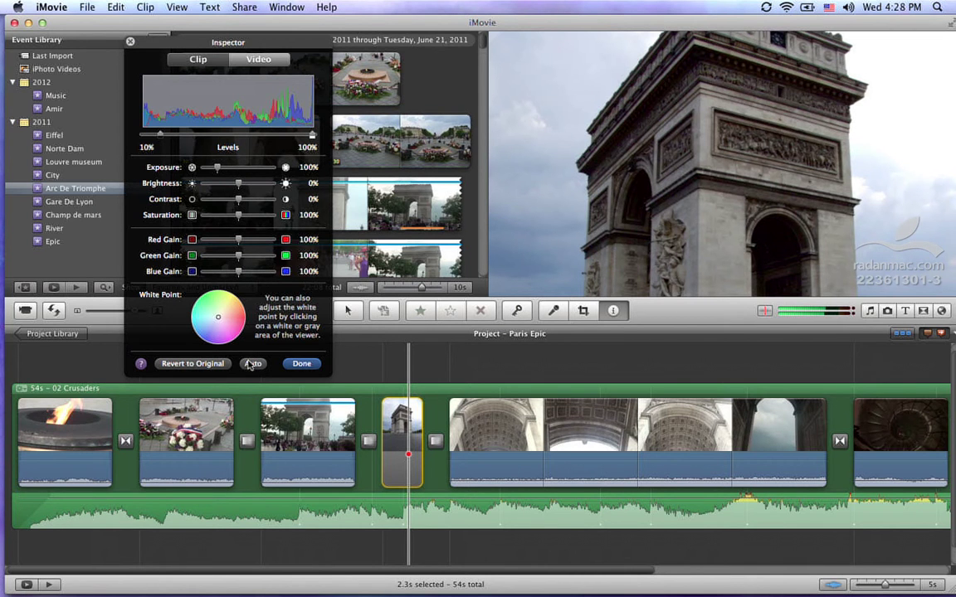
left_click(206, 365)
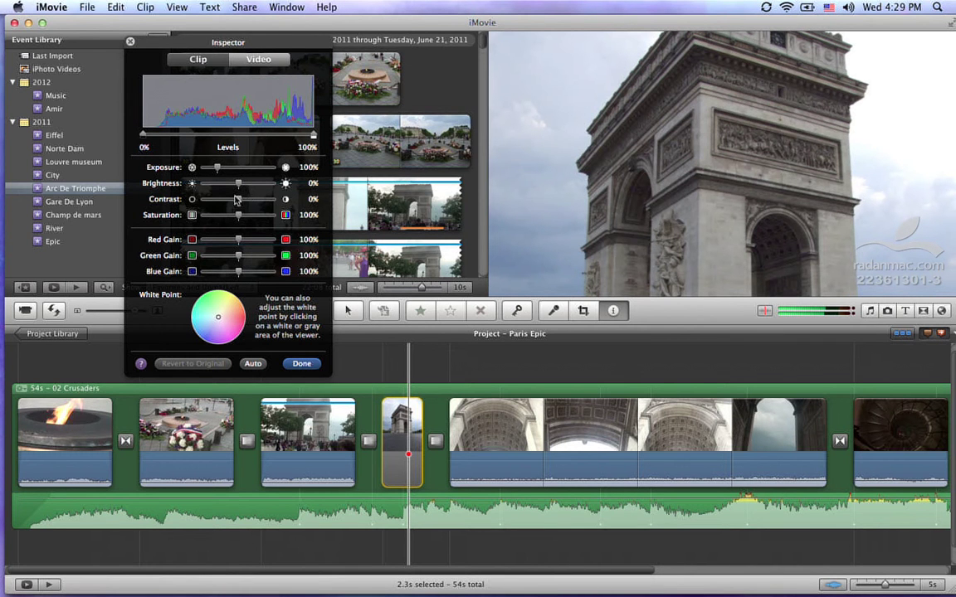
Set the still photo's brightness to 8%, contrast to -10% and saturation to 200%.
left_click_drag(238, 200, 243, 189)
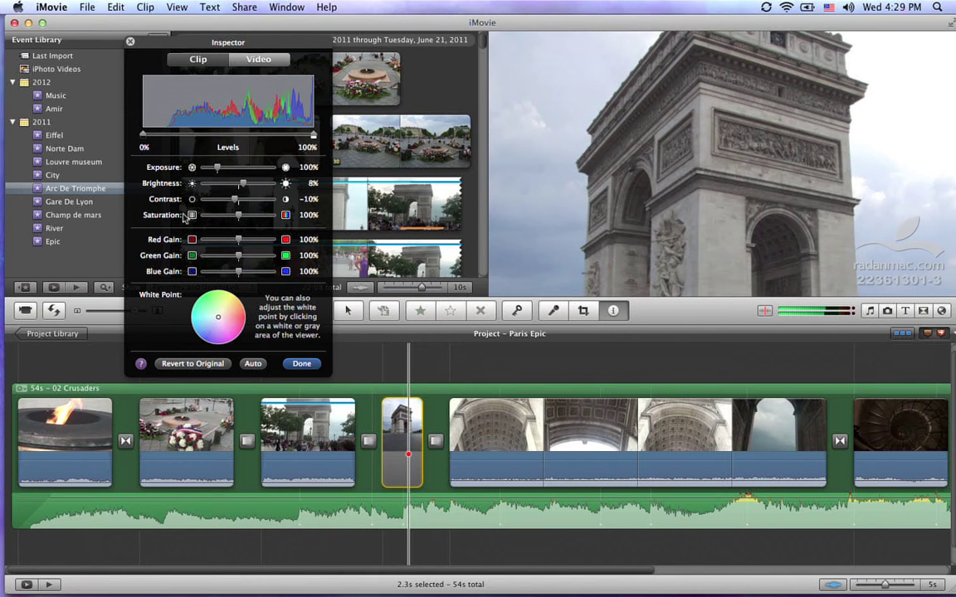
left_click_drag(240, 217, 276, 220)
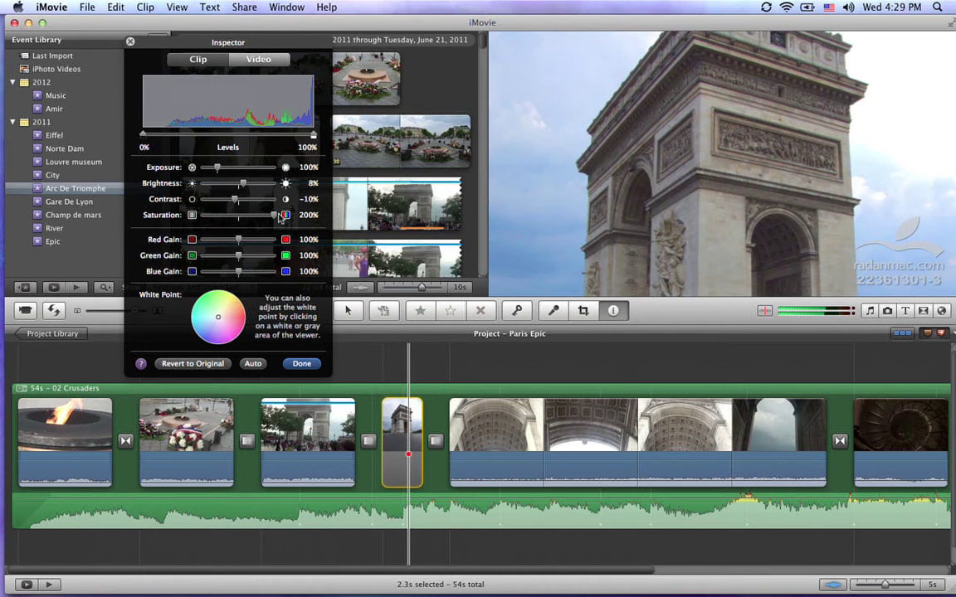
left_click_drag(278, 216, 302, 235)
left_click_drag(220, 215, 278, 216)
Raise the crowd clip's saturation to 200% and finish the video adjustments.
left_click(274, 399)
left_click_drag(245, 214, 278, 214)
left_click(303, 363)
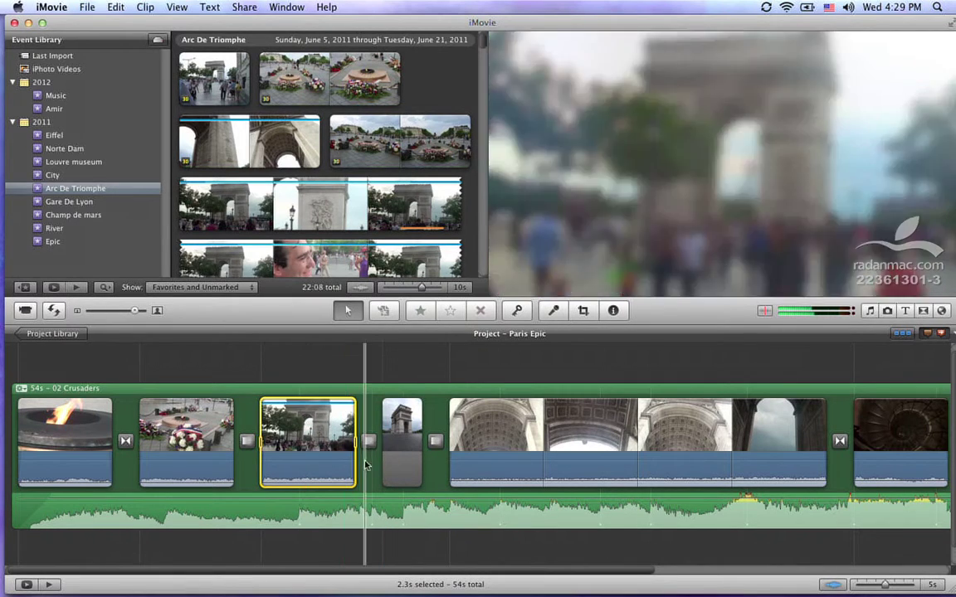
Delete the transition between the crowd clip and the still photo, and play back the direct cut.
left_click(369, 442)
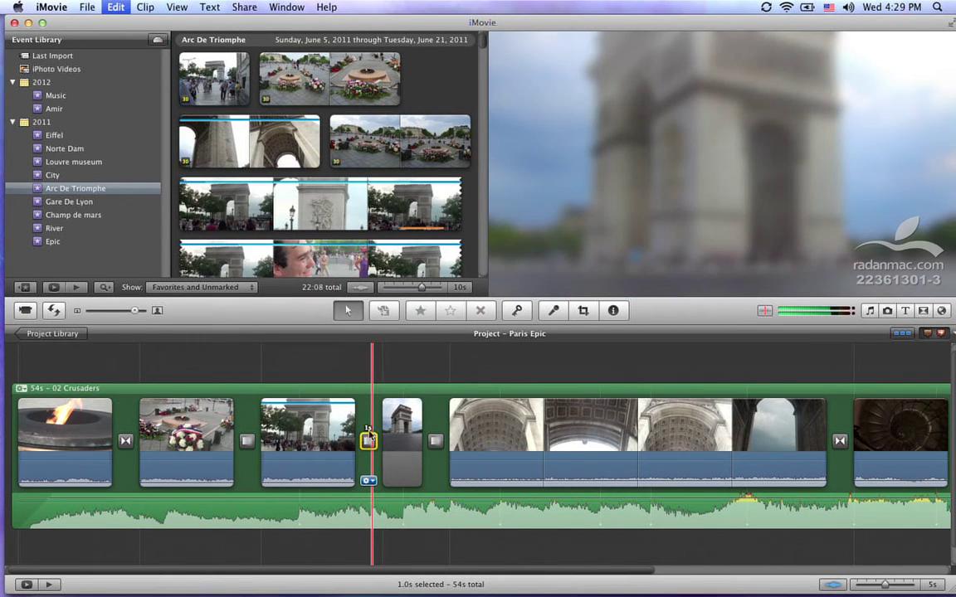
key("Delete")
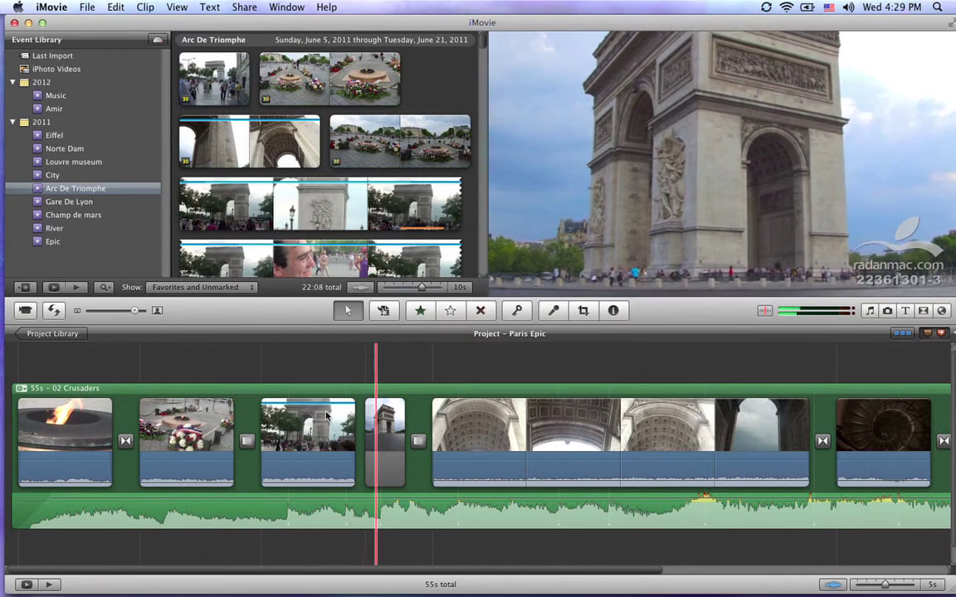
key("space")
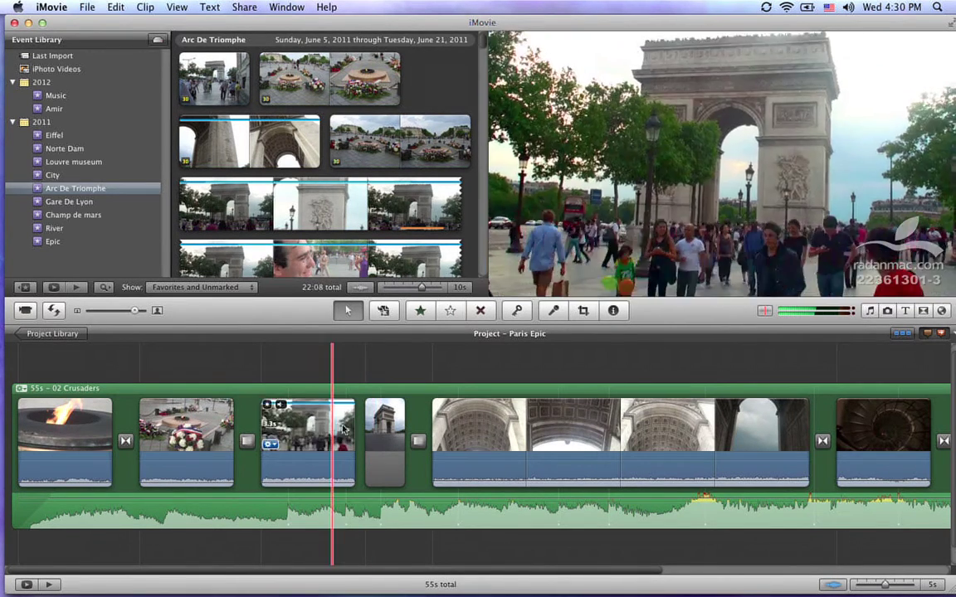
key("space")
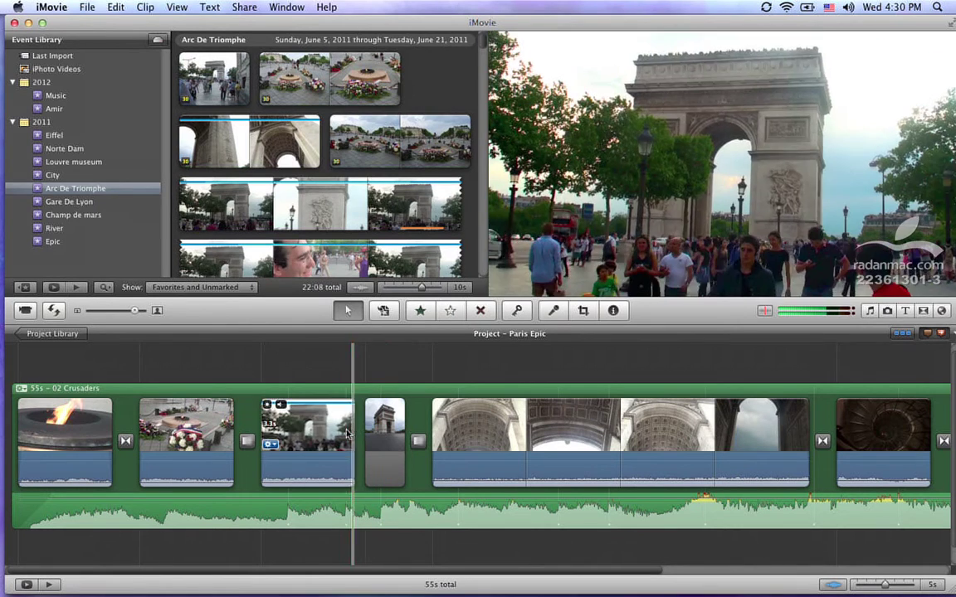
Lower the saturation of both the crowd clip and the still photo to 81%, and play back the cut.
left_click(272, 445)
left_click(291, 469)
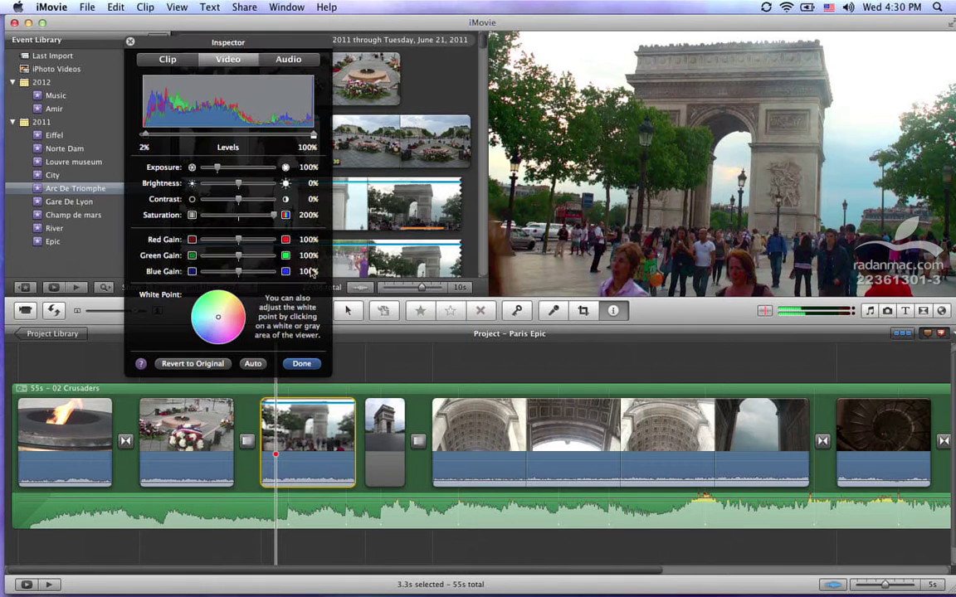
left_click_drag(243, 217, 233, 217)
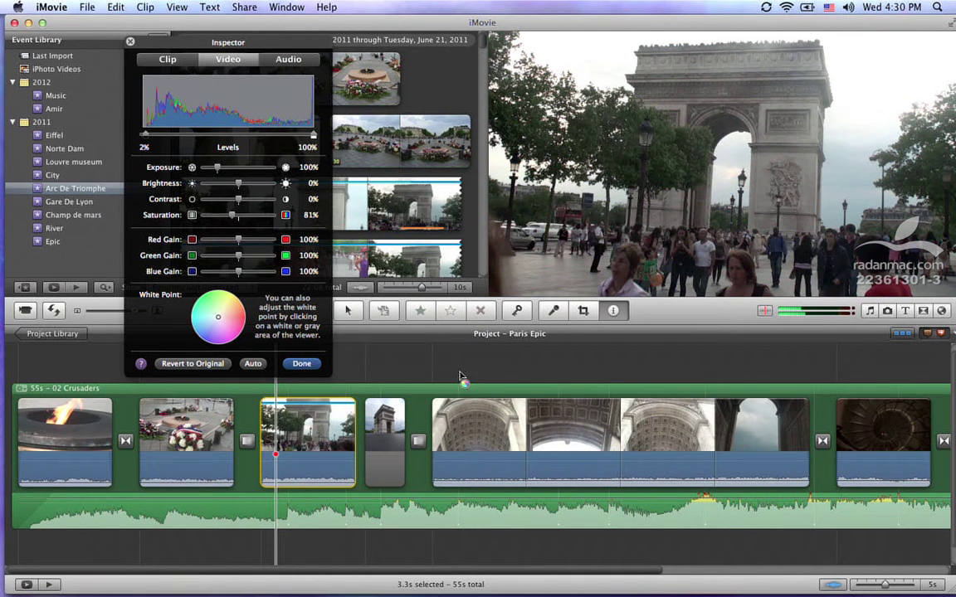
left_click(388, 413)
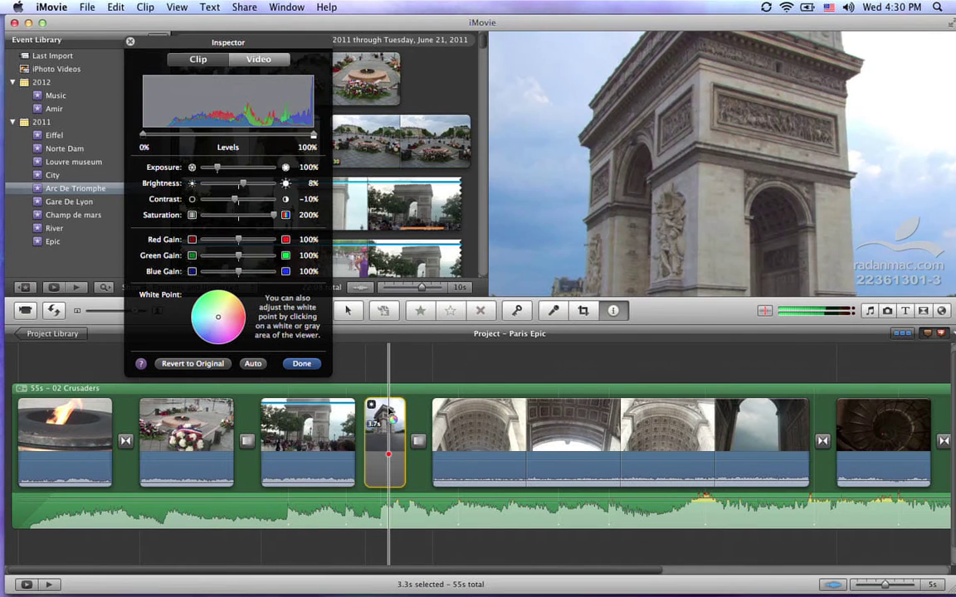
left_click(236, 218)
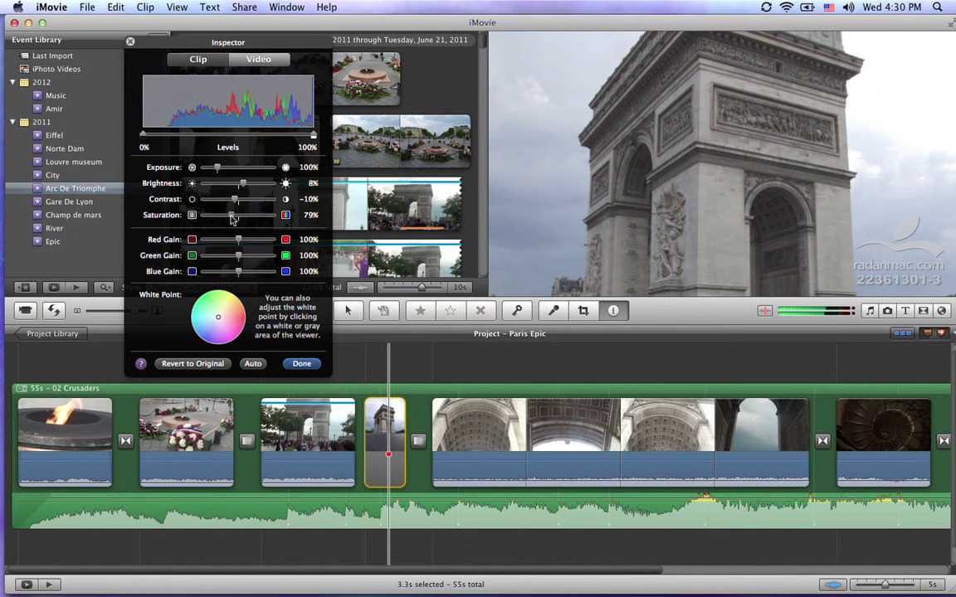
left_click(301, 363)
left_click(291, 373)
key("space")
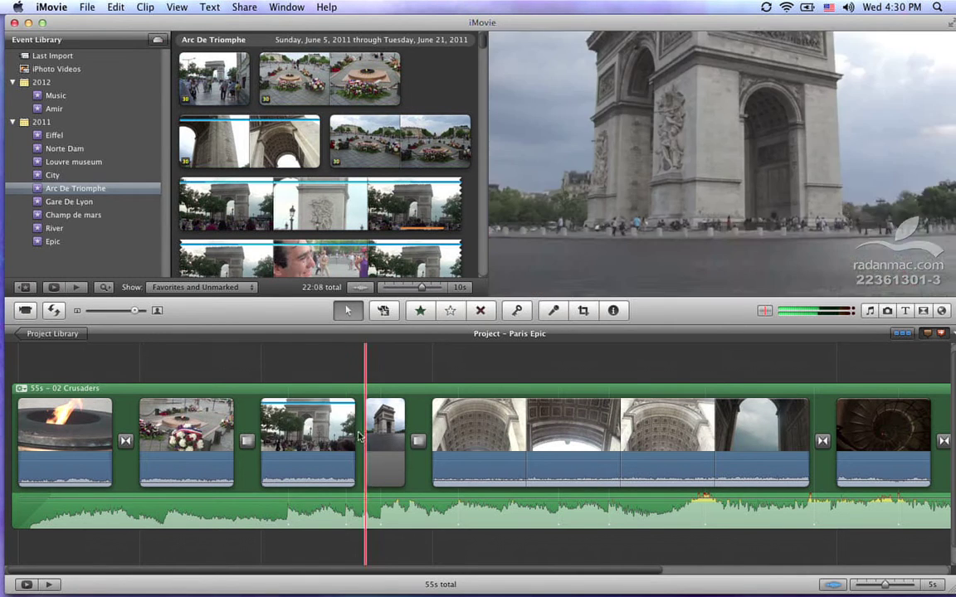
Set the saturation of both the crowd clip and the still photo to 115%.
left_click(272, 445)
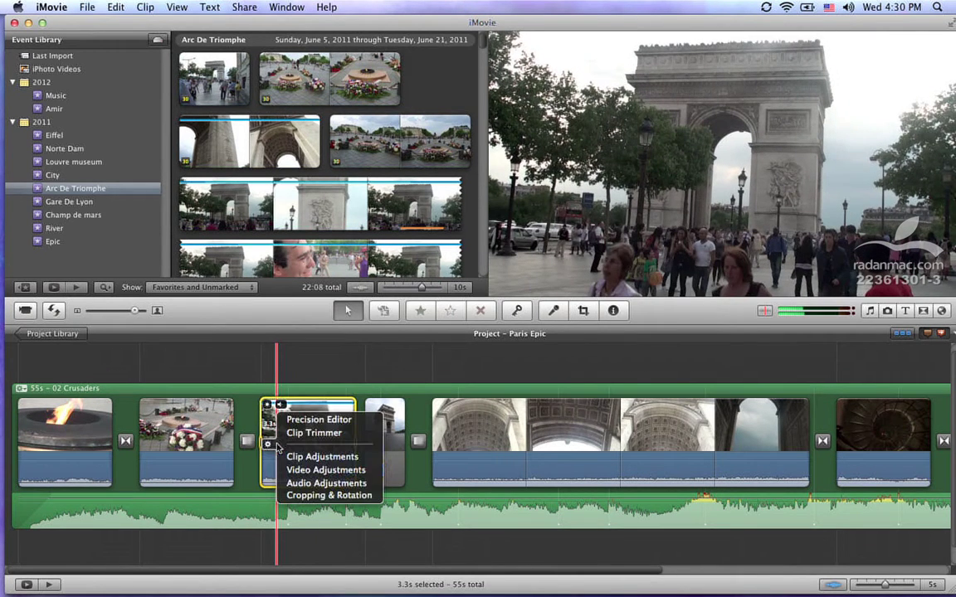
left_click(320, 467)
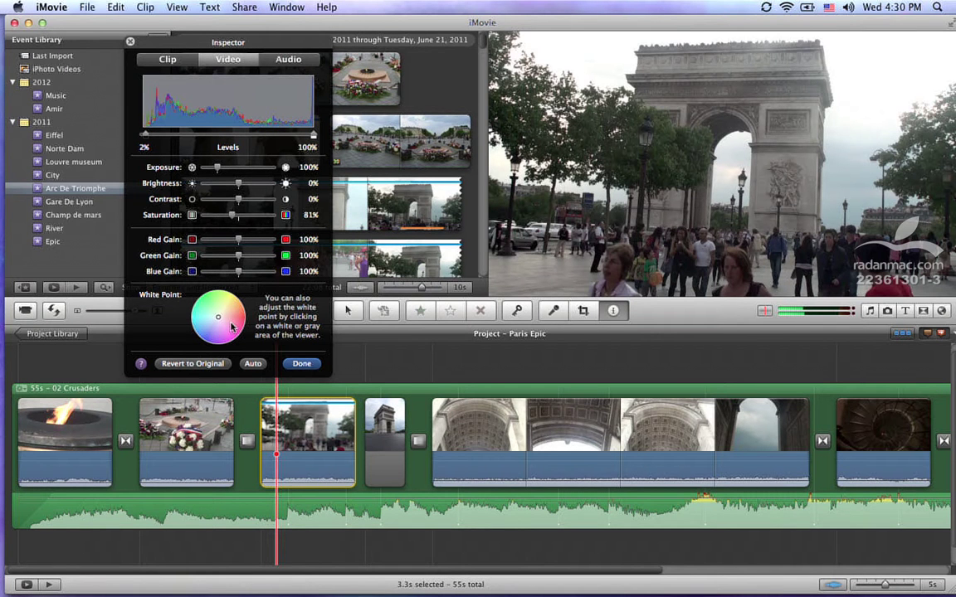
left_click_drag(235, 218, 247, 215)
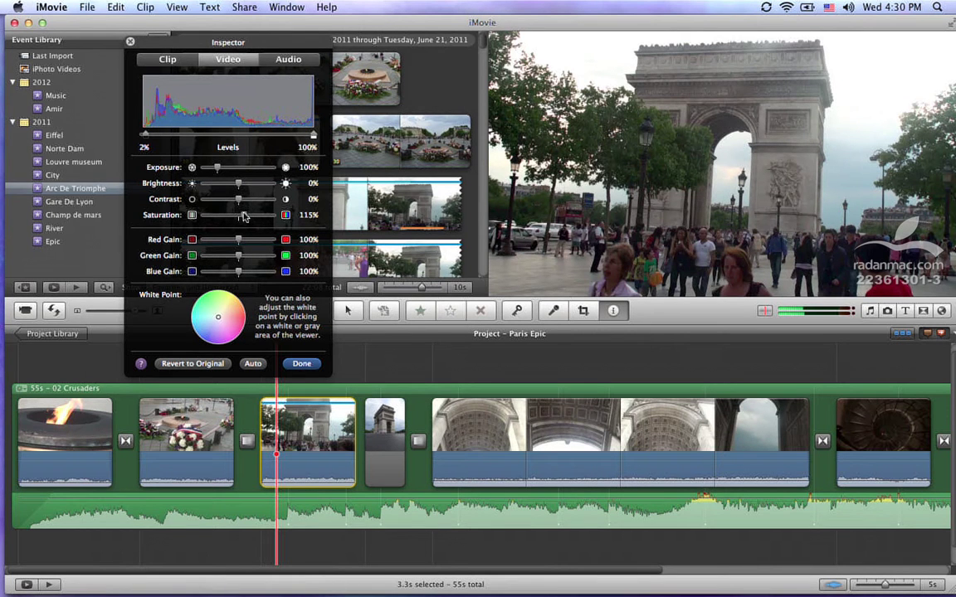
left_click(380, 415)
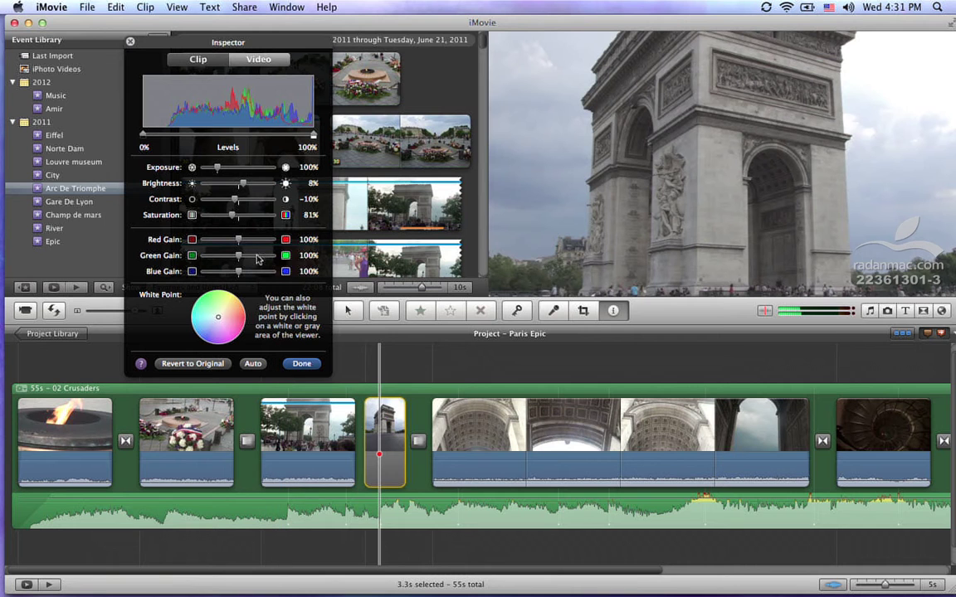
left_click_drag(234, 219, 243, 228)
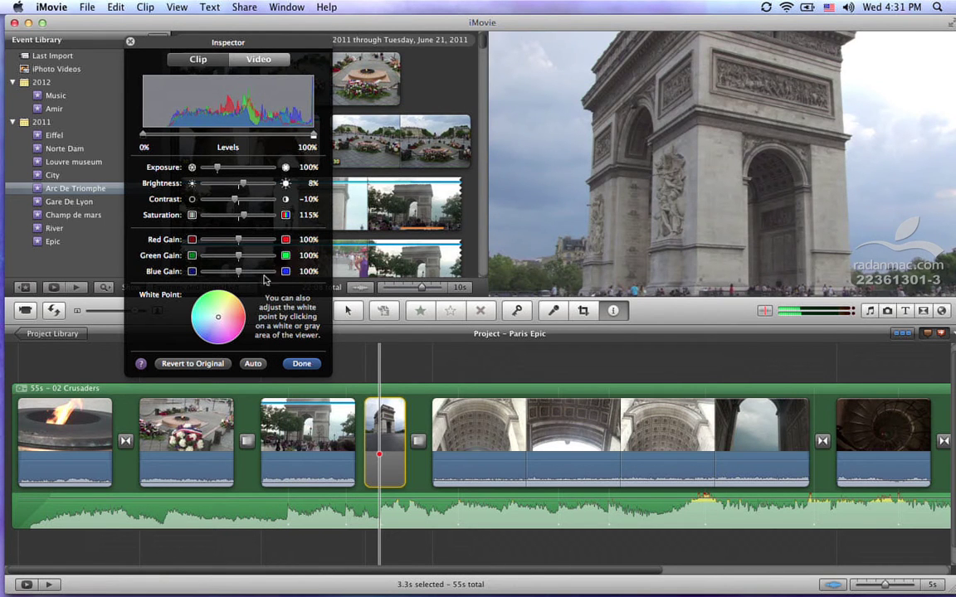
left_click(299, 364)
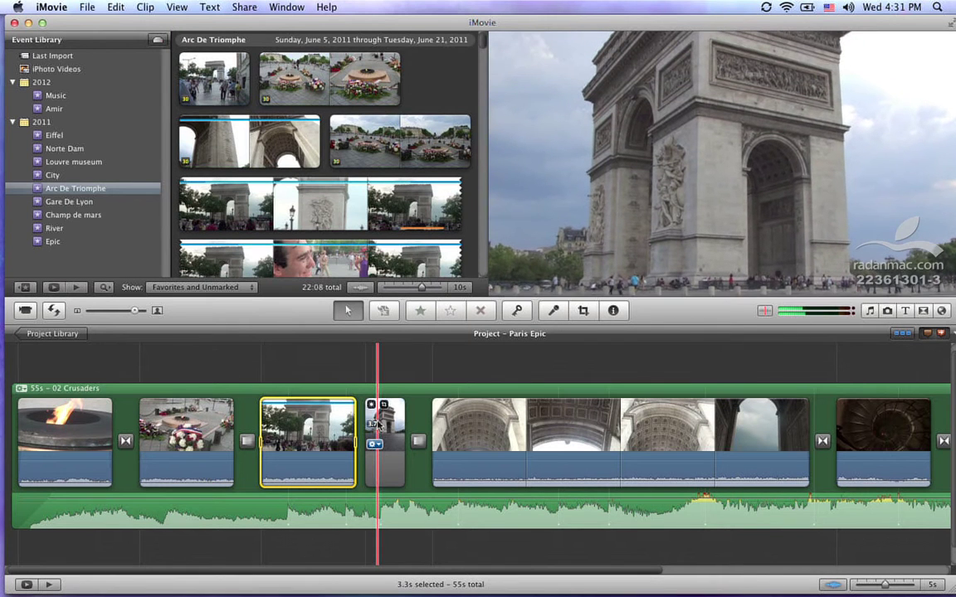
Set the still photo's contrast to 0% and its black level to 3%, comparing it with the crowd clip.
left_click(377, 425)
left_click(374, 444)
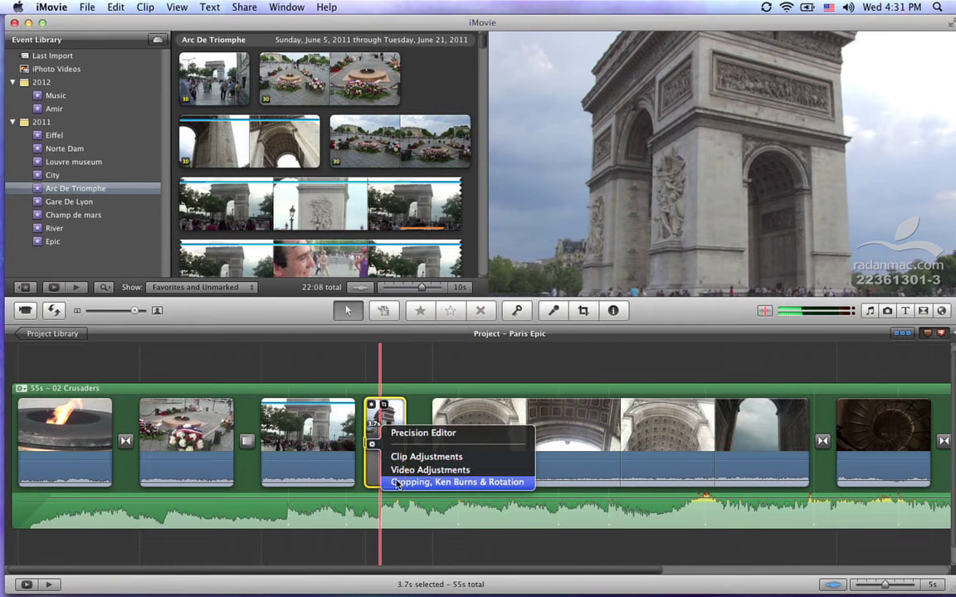
left_click(396, 475)
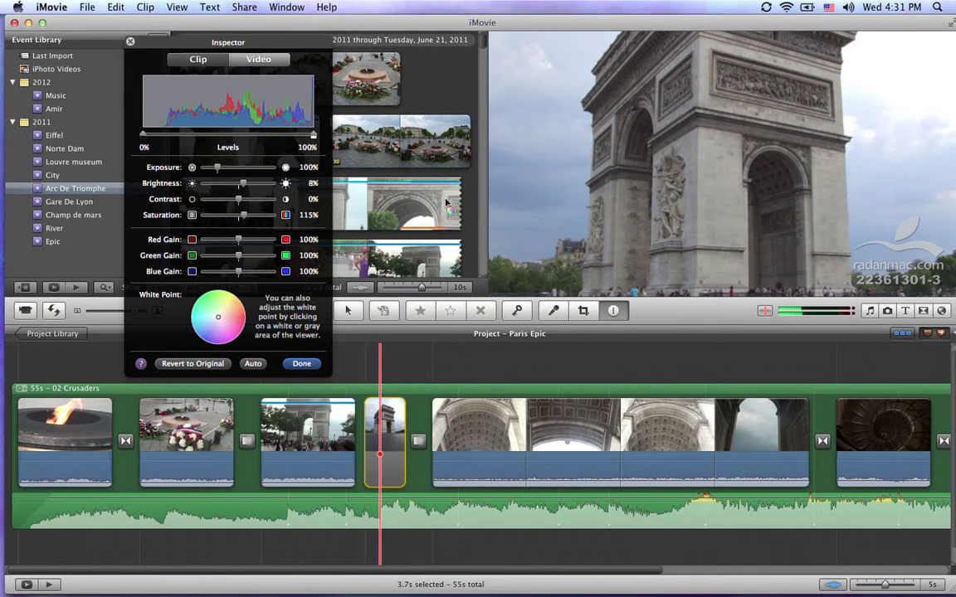
left_click_drag(143, 135, 146, 135)
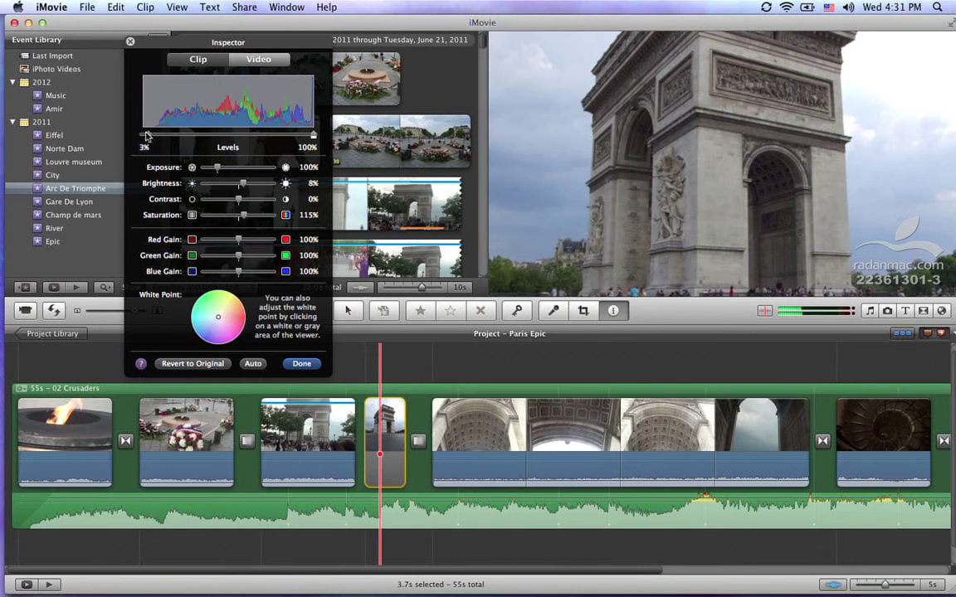
left_click(311, 446)
left_click(386, 438)
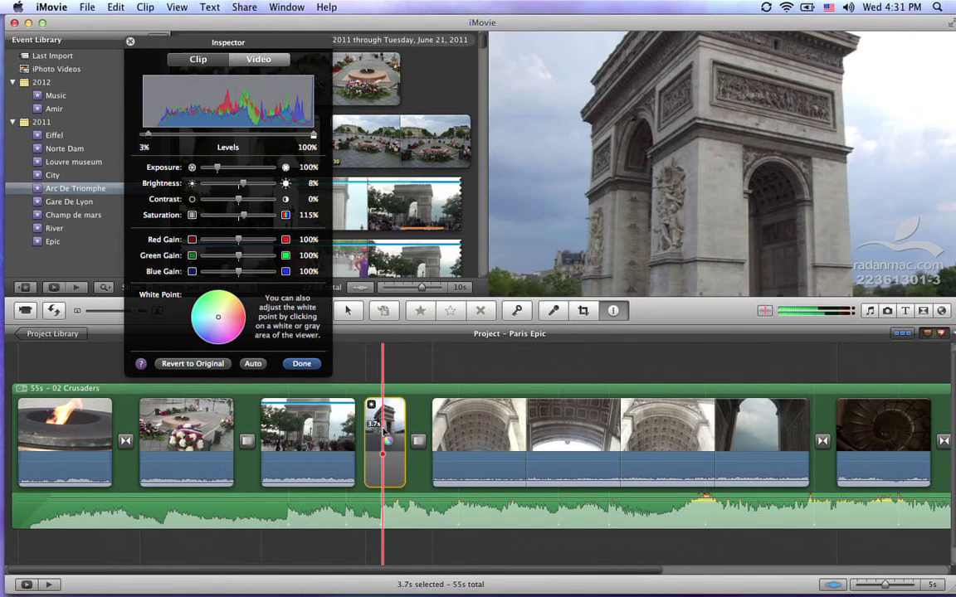
left_click(300, 364)
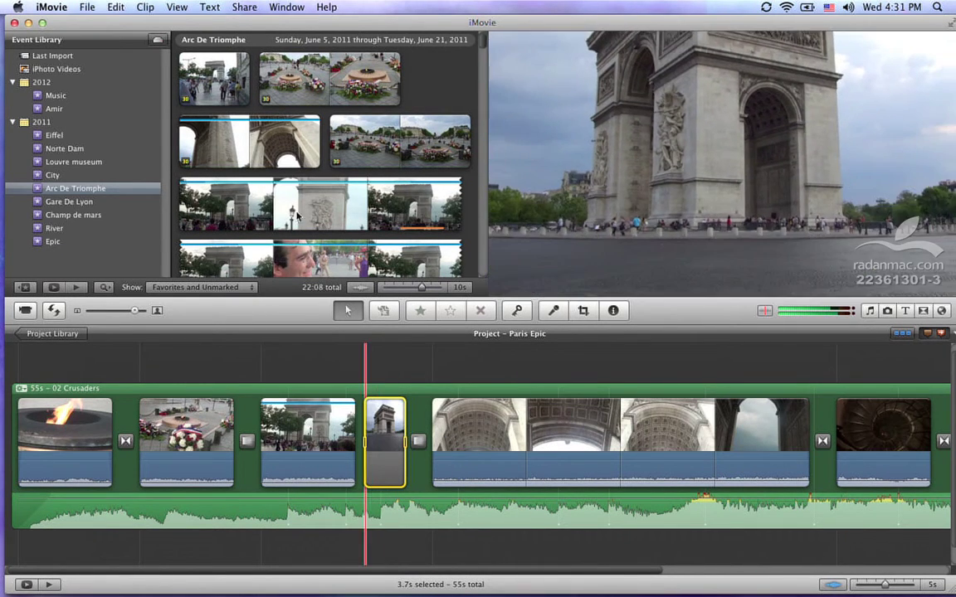
Copy the still photo, show the Paste Adjustments options for the long arch interior clip, and reselect the photo.
left_click(112, 7)
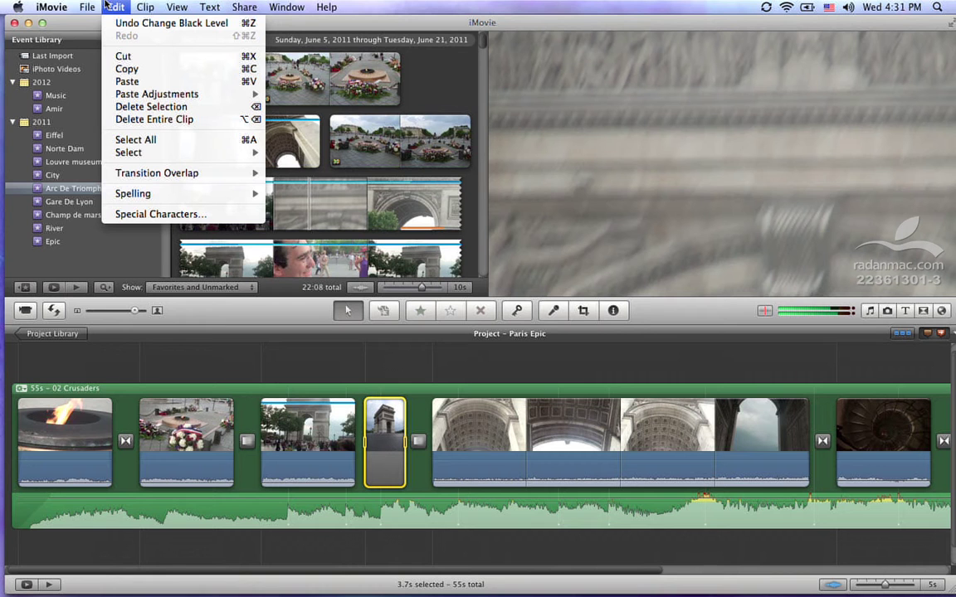
left_click(143, 69)
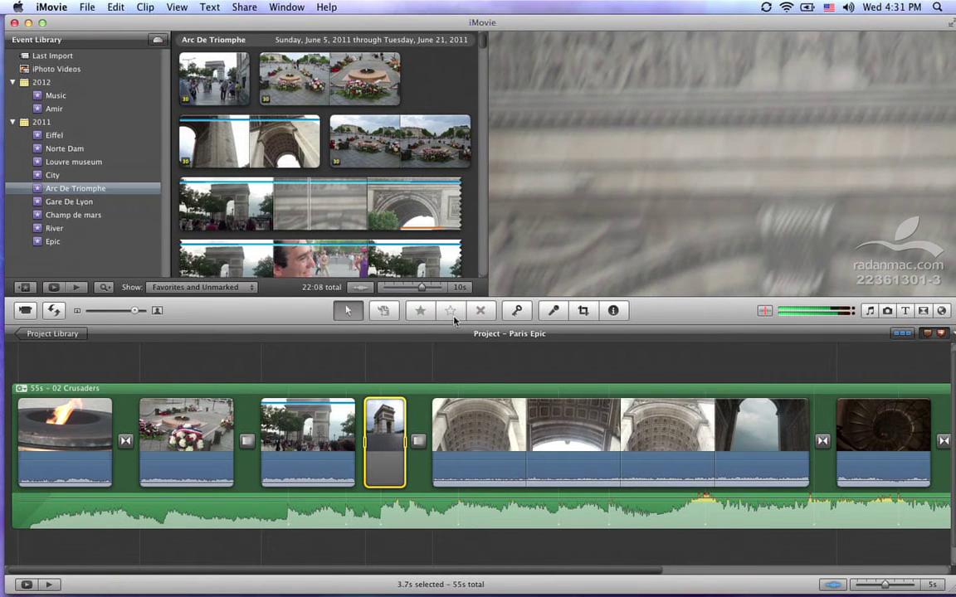
left_click(489, 440)
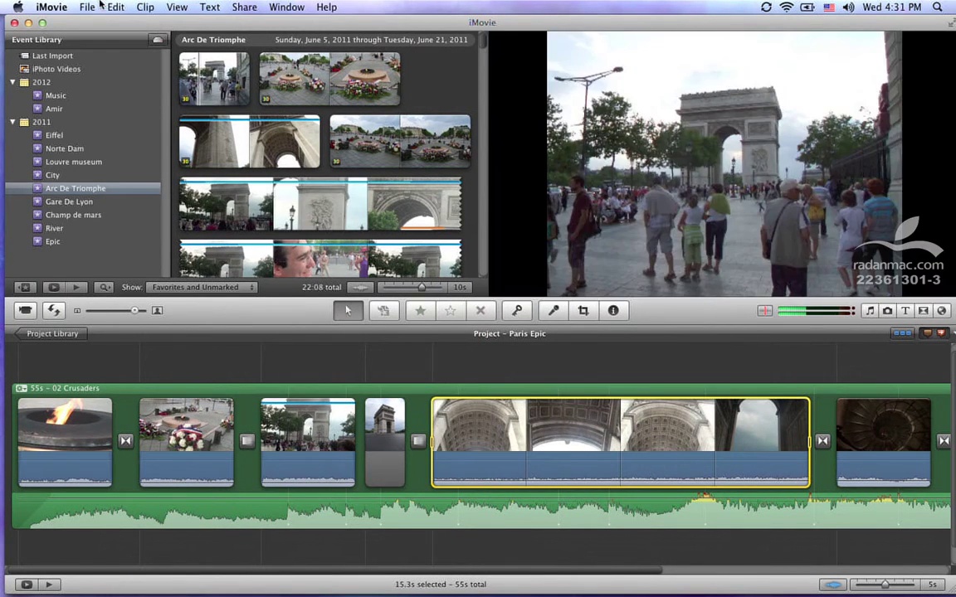
left_click(115, 7)
mouse_move(165, 96)
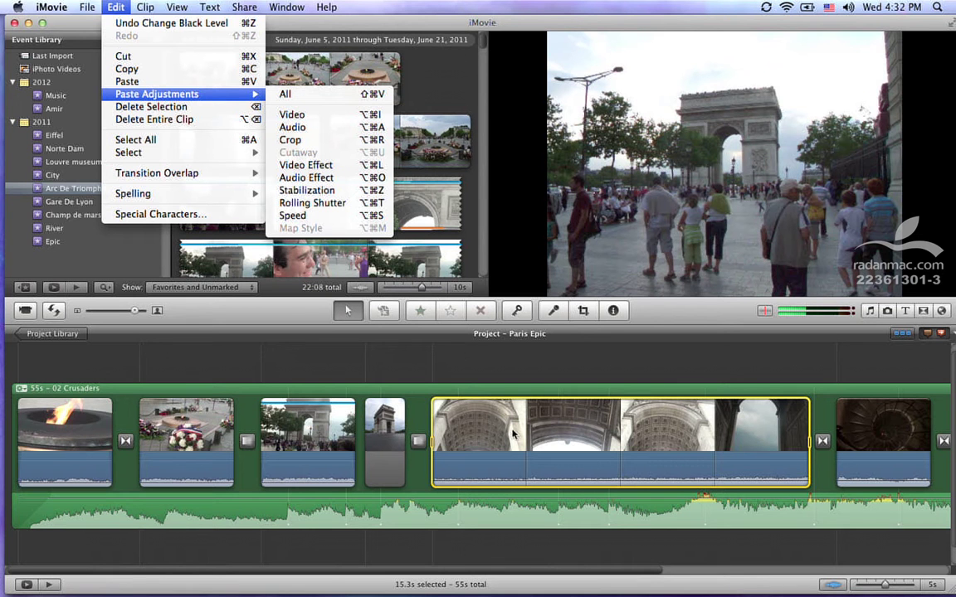
left_click(387, 423)
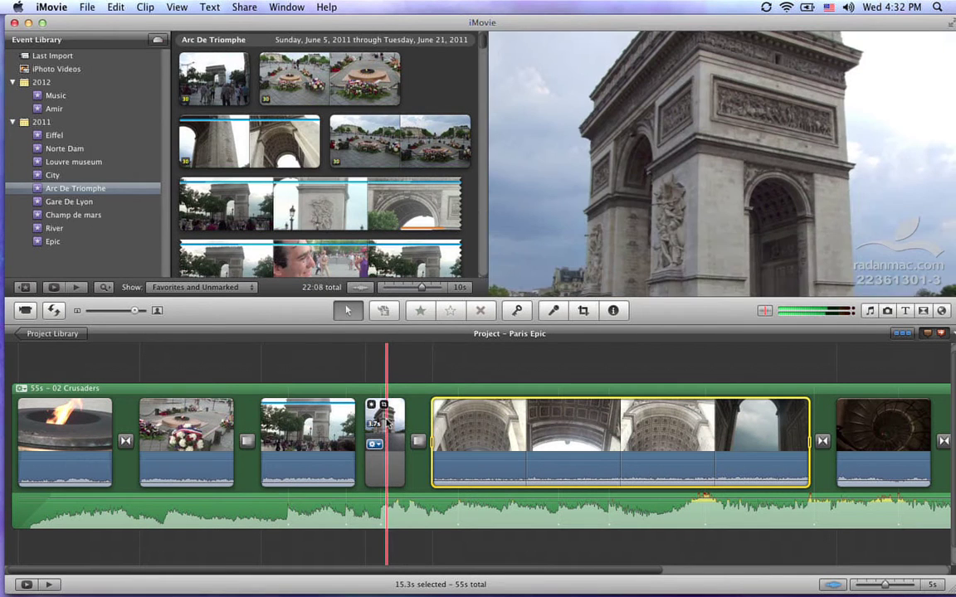
left_click(384, 423)
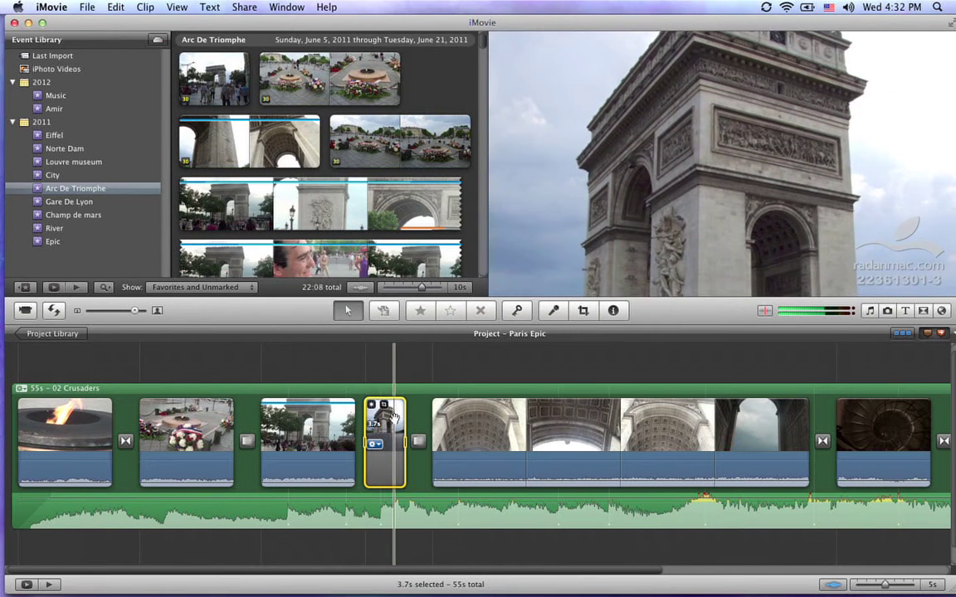
Paste only the copied photo's crop setting onto the long arch interior clip, and check the result in the clip's crop editor.
left_click(455, 435)
left_click(125, 7)
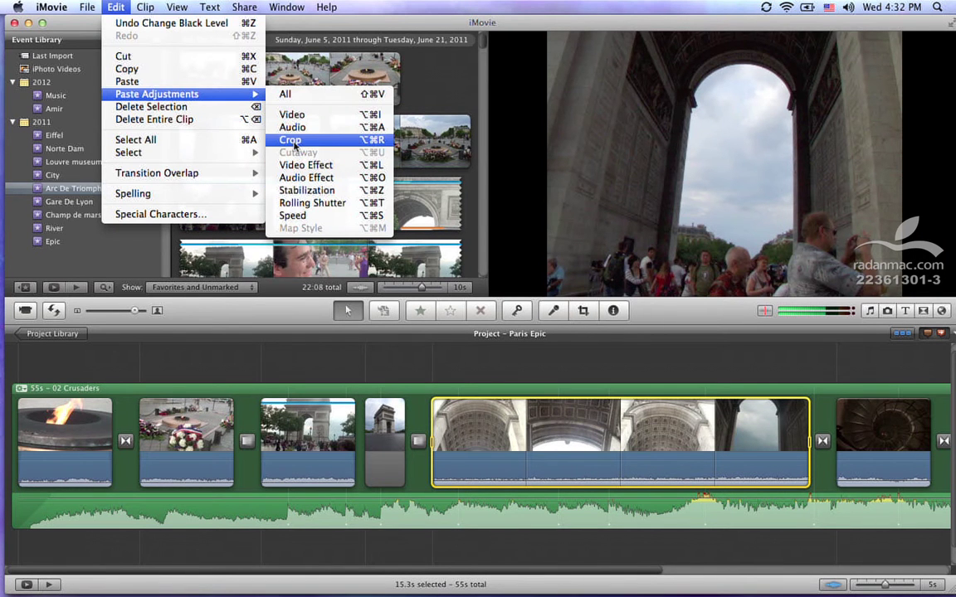
left_click(292, 140)
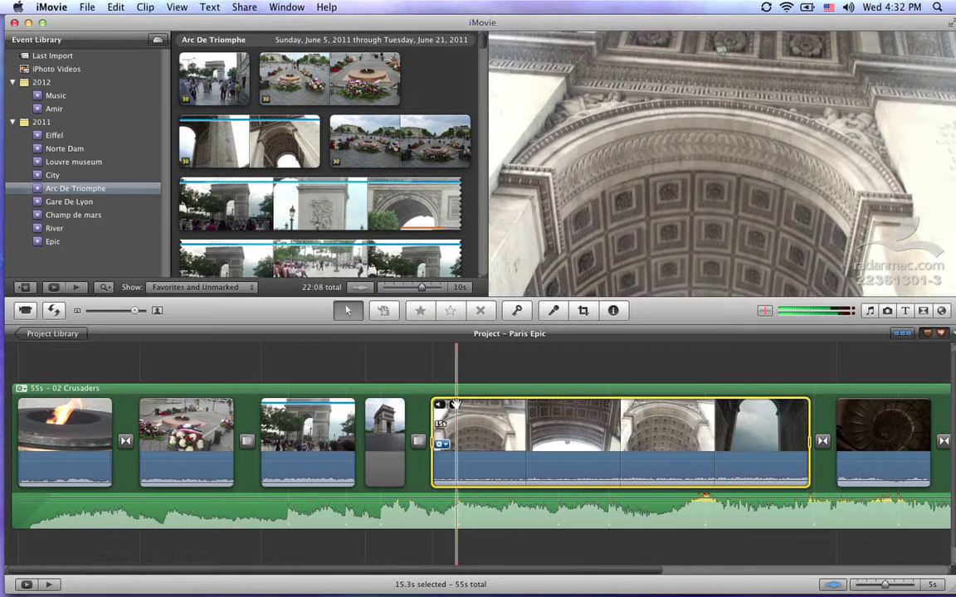
mouse_move(454, 411)
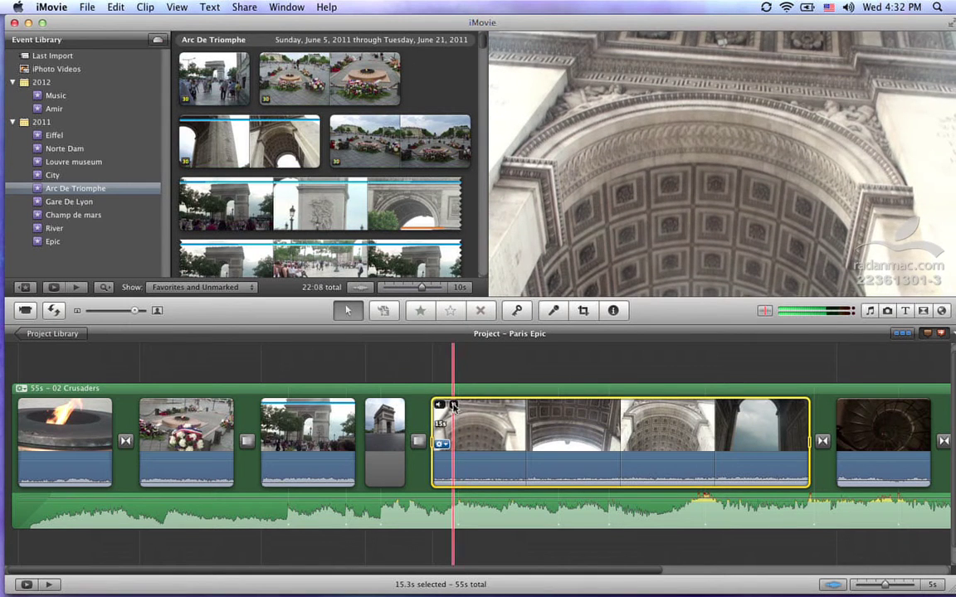
left_click(454, 407)
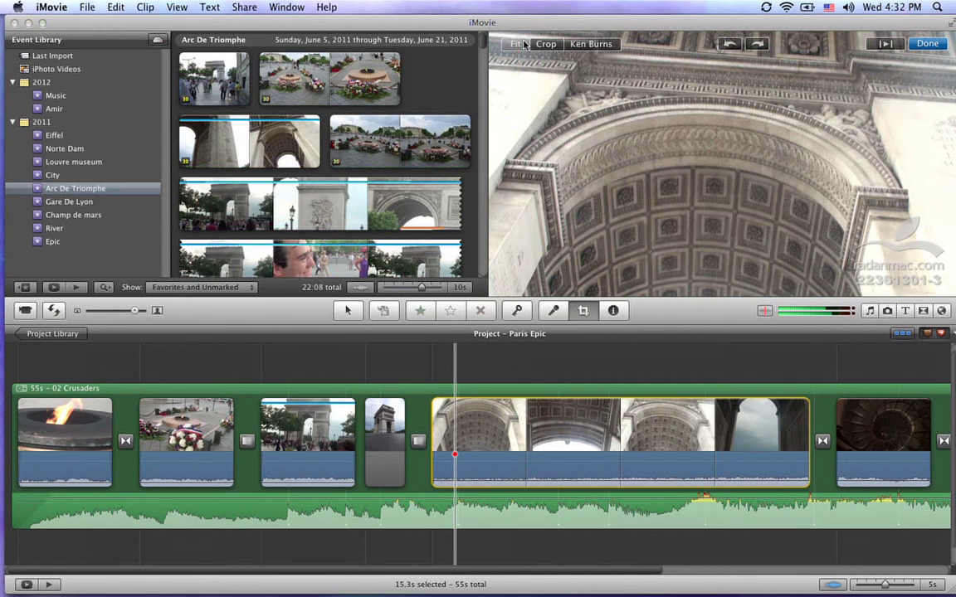
left_click(925, 43)
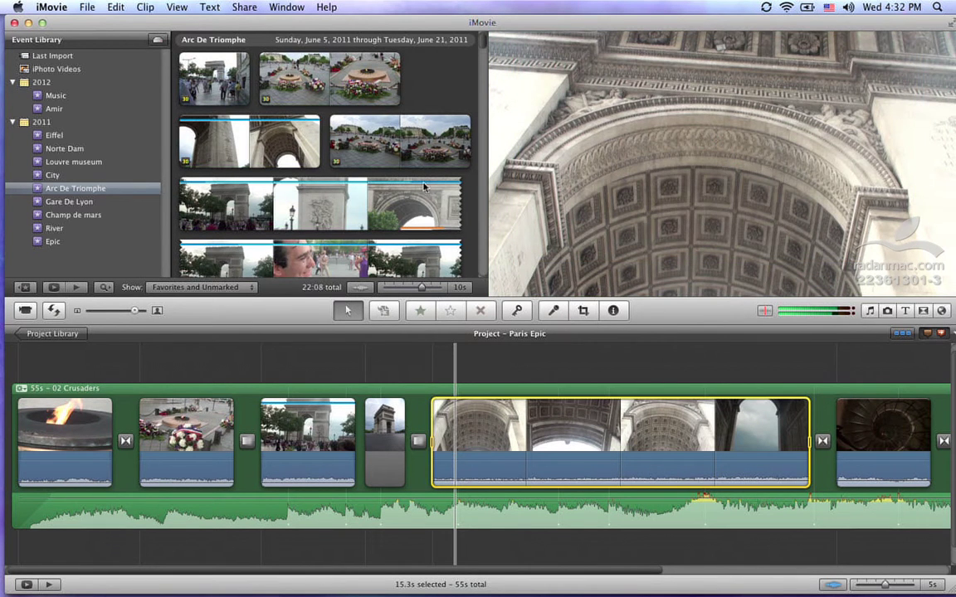
Paste the copied photo's video adjustments onto the long arch interior clip, and open that clip's video adjustments for checking.
left_click(145, 6)
mouse_move(200, 154)
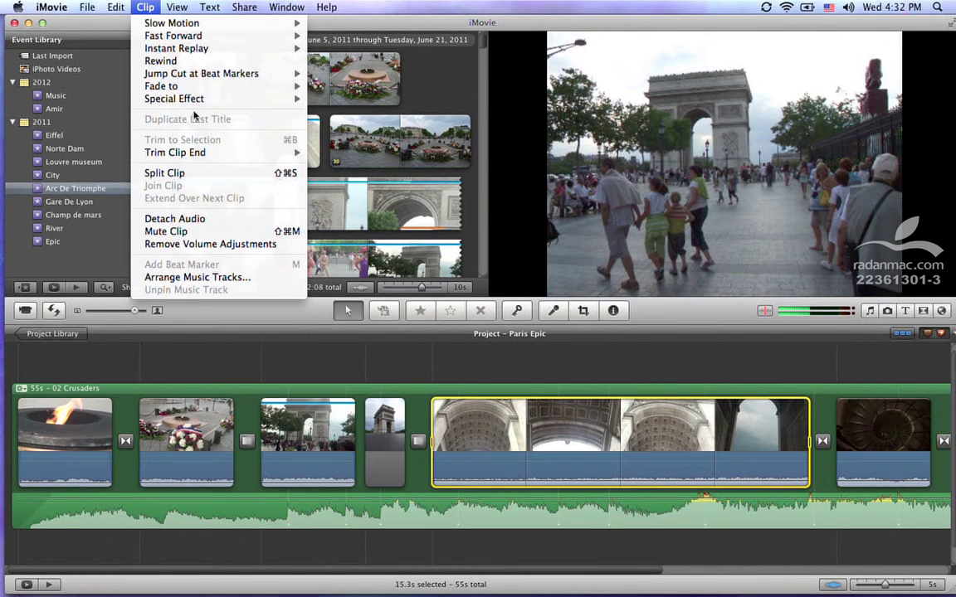
mouse_move(115, 6)
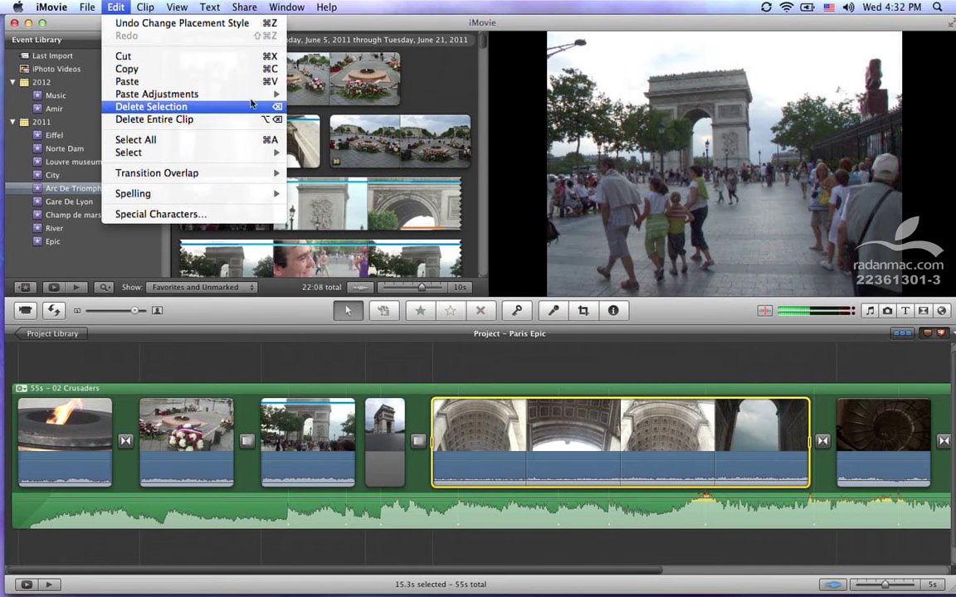
left_click(312, 112)
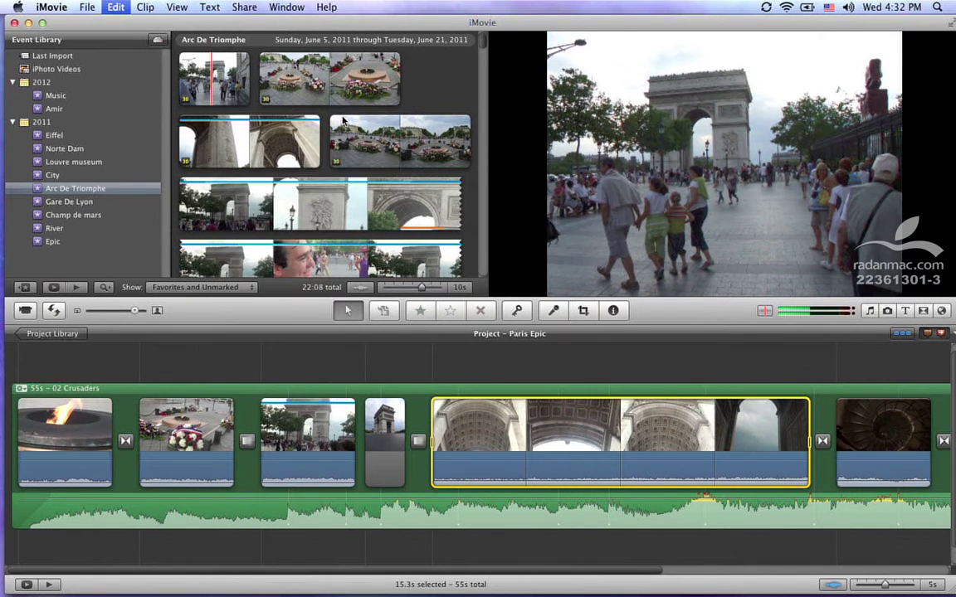
key("space")
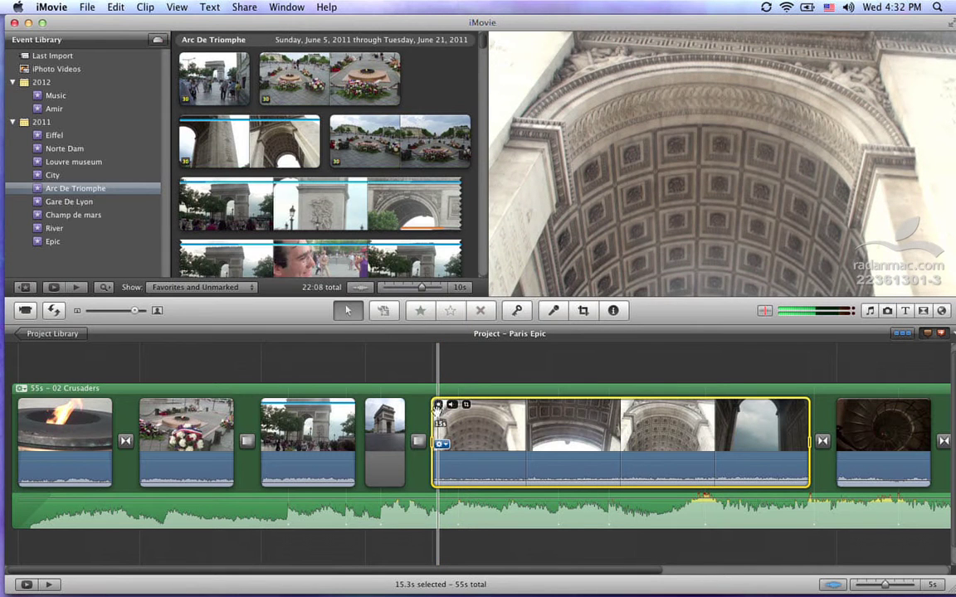
key("v")
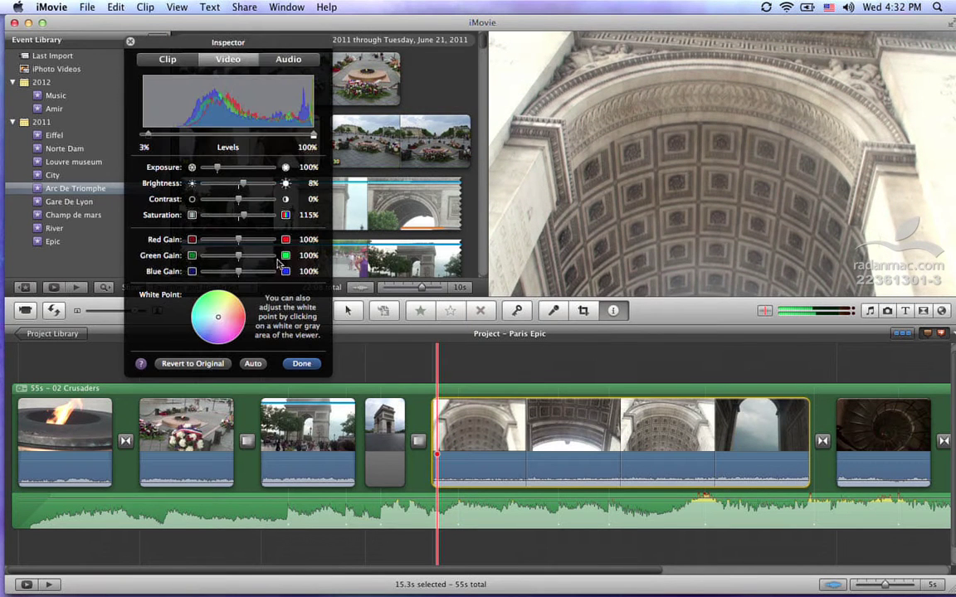